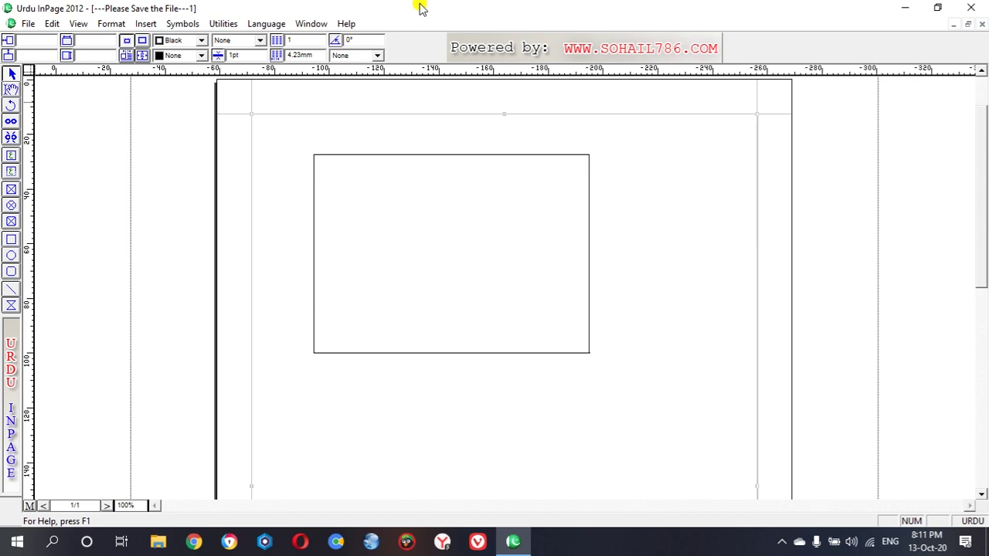
click(9, 75)
click(10, 90)
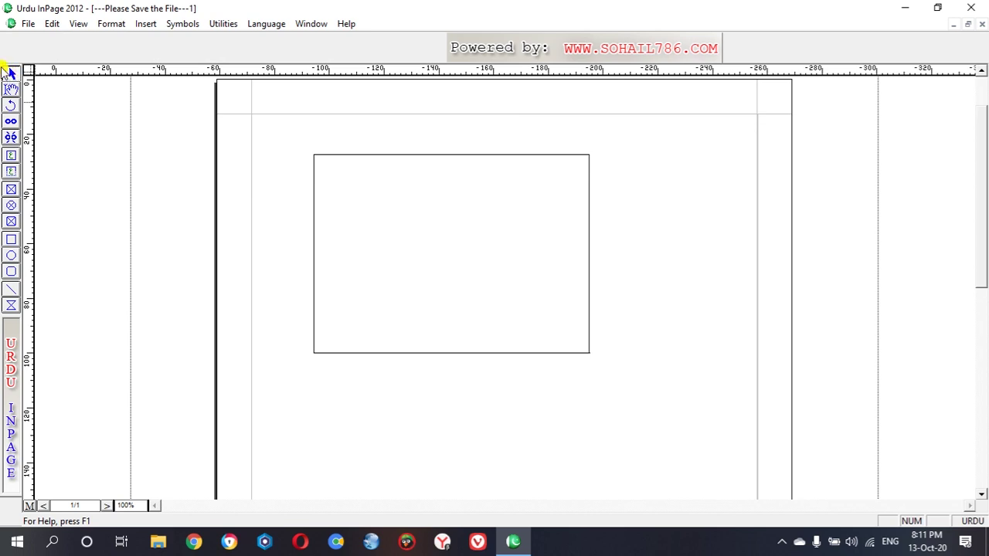
click(12, 74)
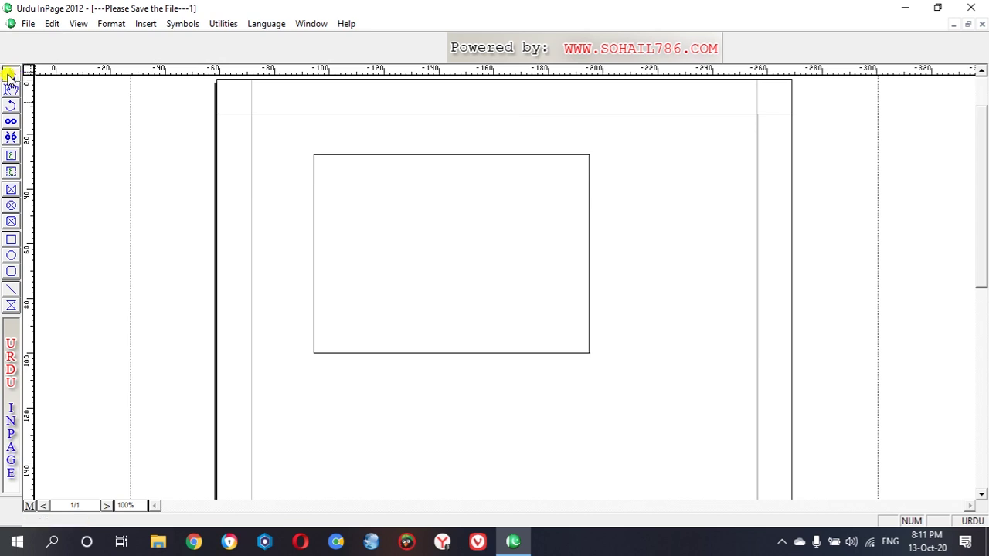
click(11, 77)
click(10, 157)
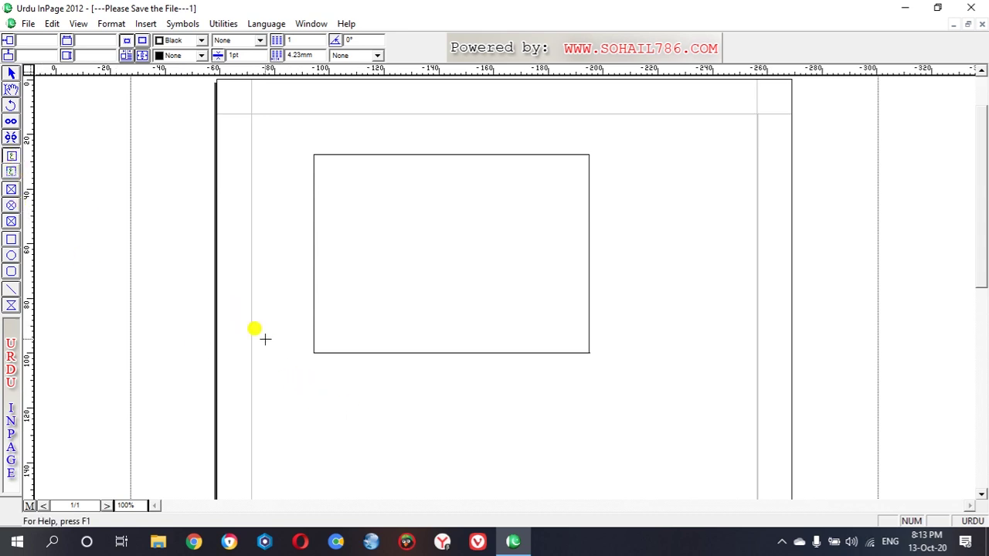
Draw a new text box directly below the original frame, roughly matching its width.
click(311, 367)
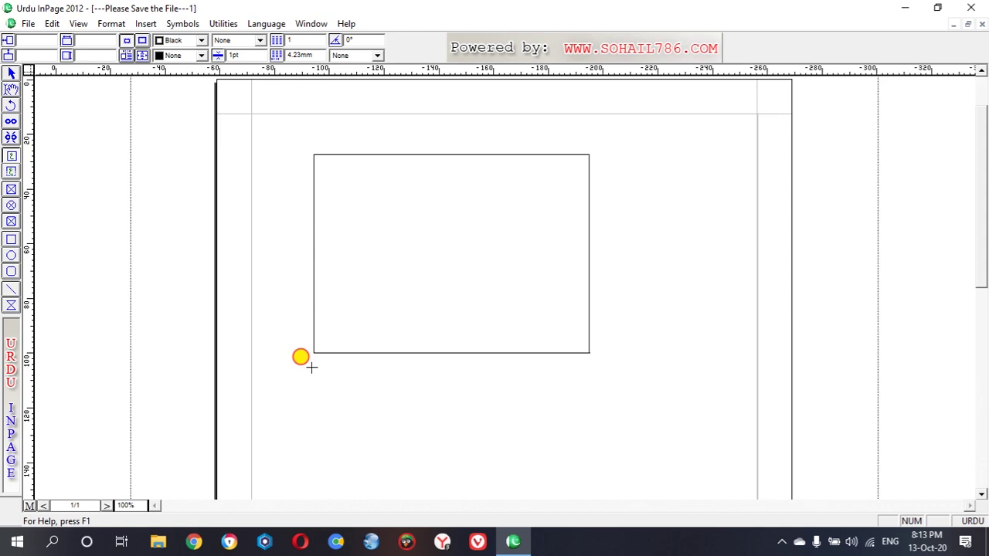
mouse_move(311, 367)
mouse_down()
mouse_move(407, 442)
mouse_move(589, 489)
mouse_up()
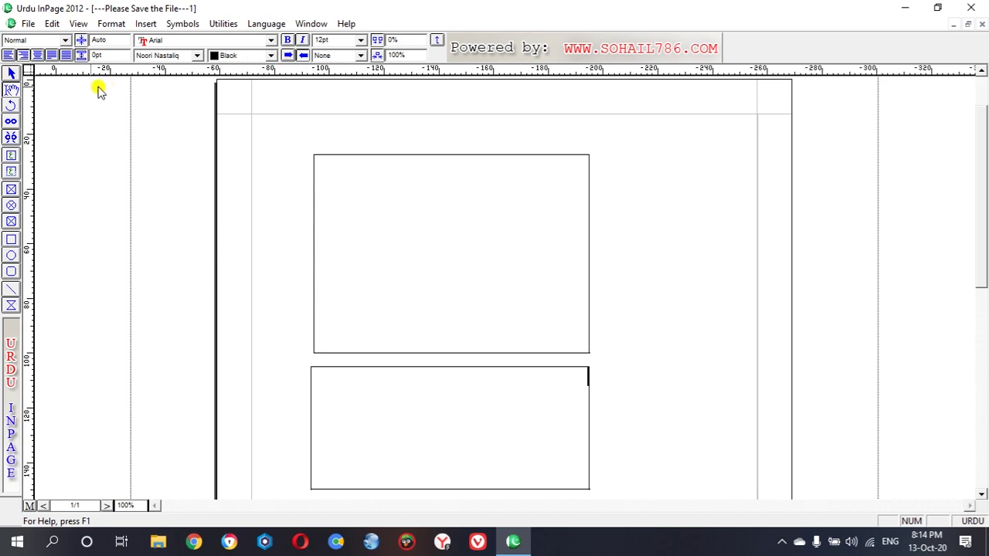
click(9, 77)
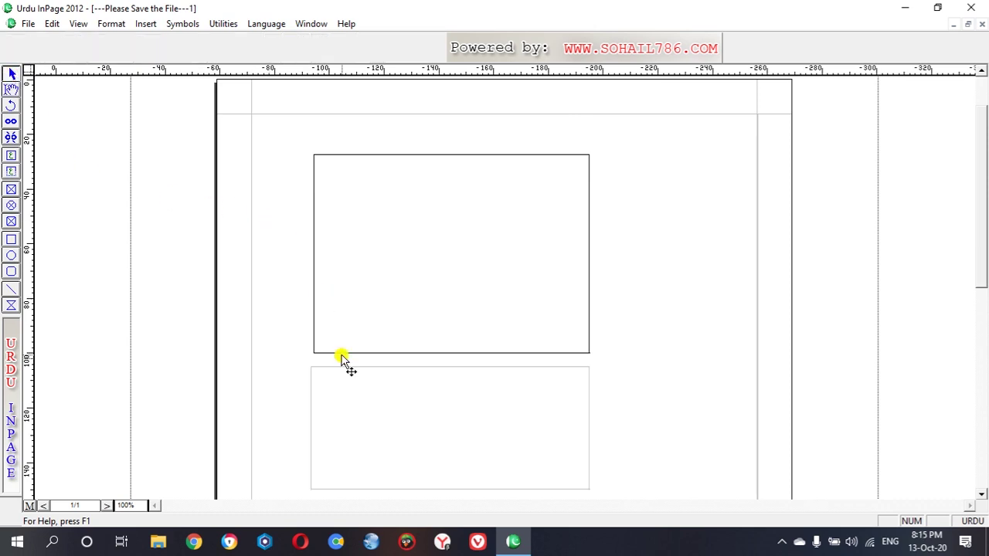
Select the lower text box as an object and grab its top edge.
click(344, 374)
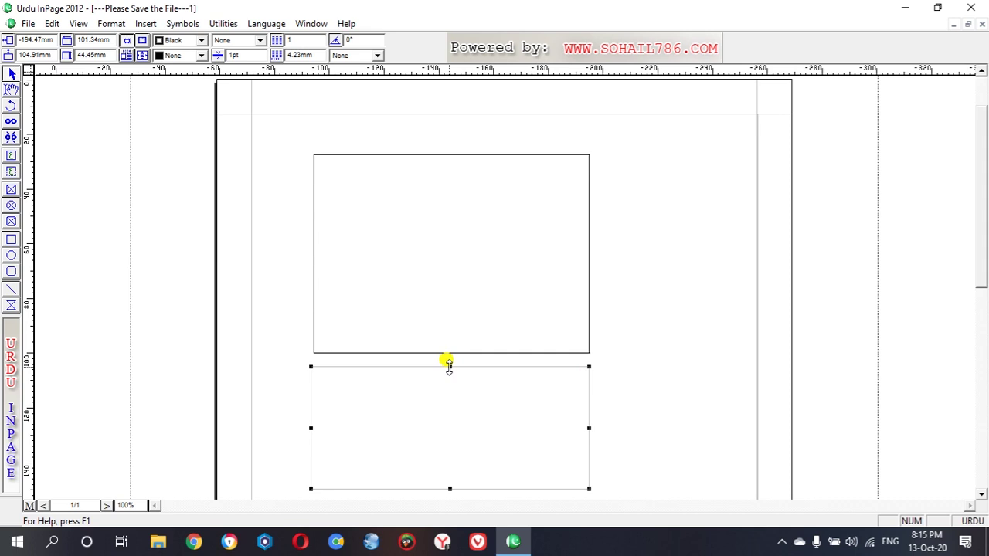
drag(448, 364, 449, 365)
Stretch the lower text box up over the original frame and widen it to about 131 × 128 mm.
drag(449, 365, 449, 385)
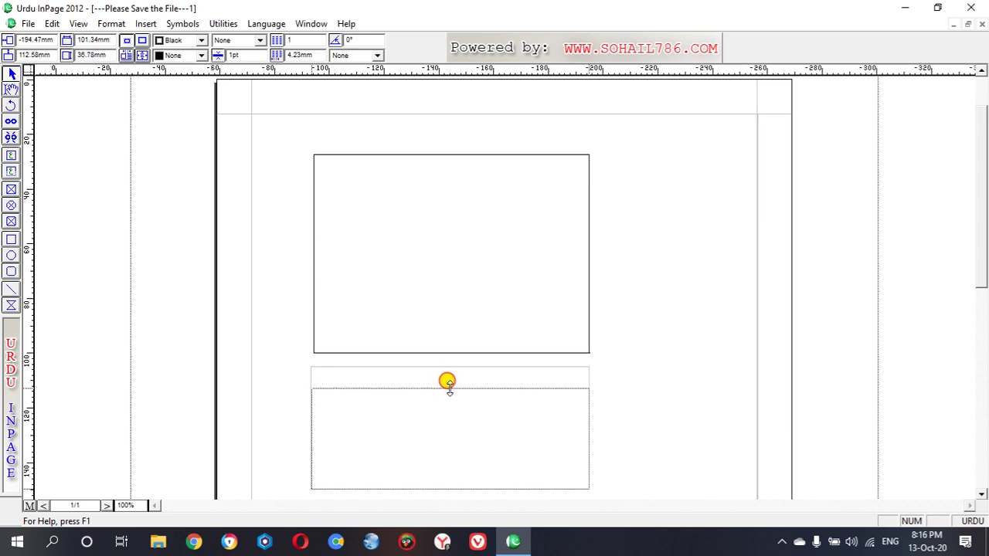
drag(449, 386, 449, 420)
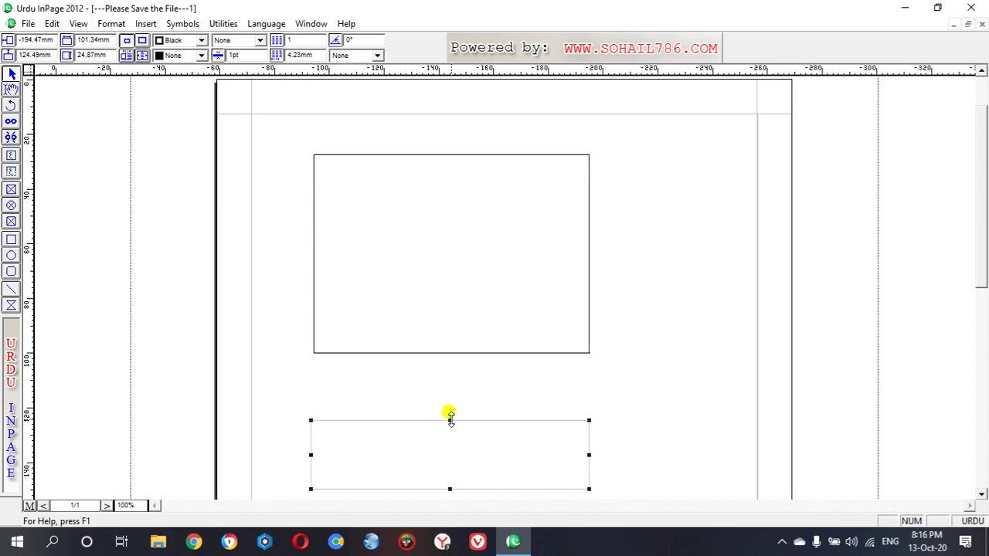
drag(450, 420, 451, 363)
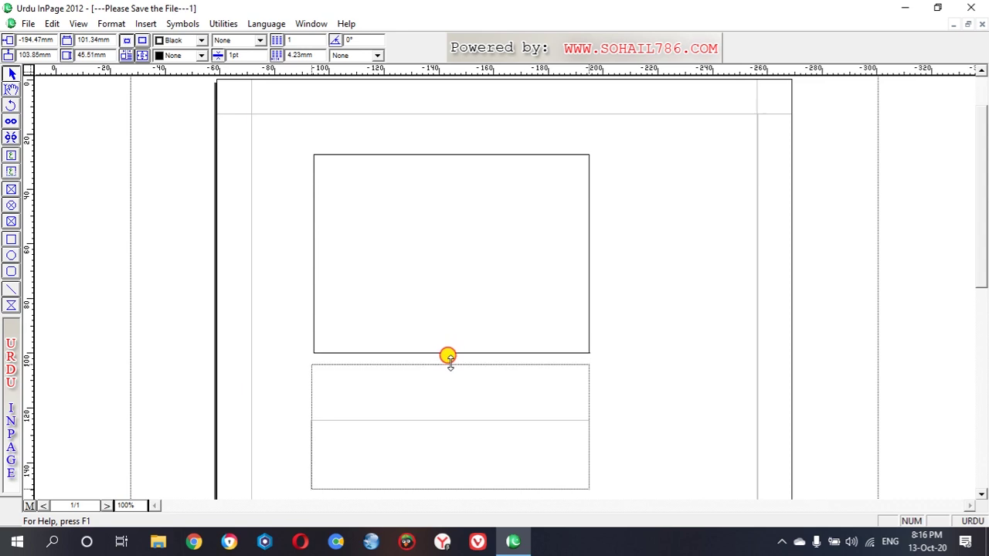
drag(451, 363, 450, 360)
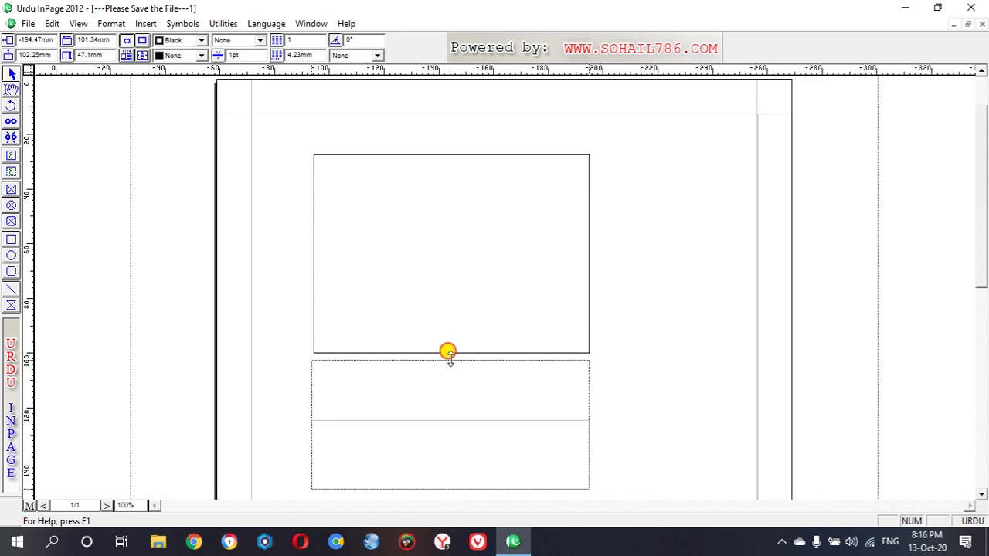
drag(450, 360, 444, 133)
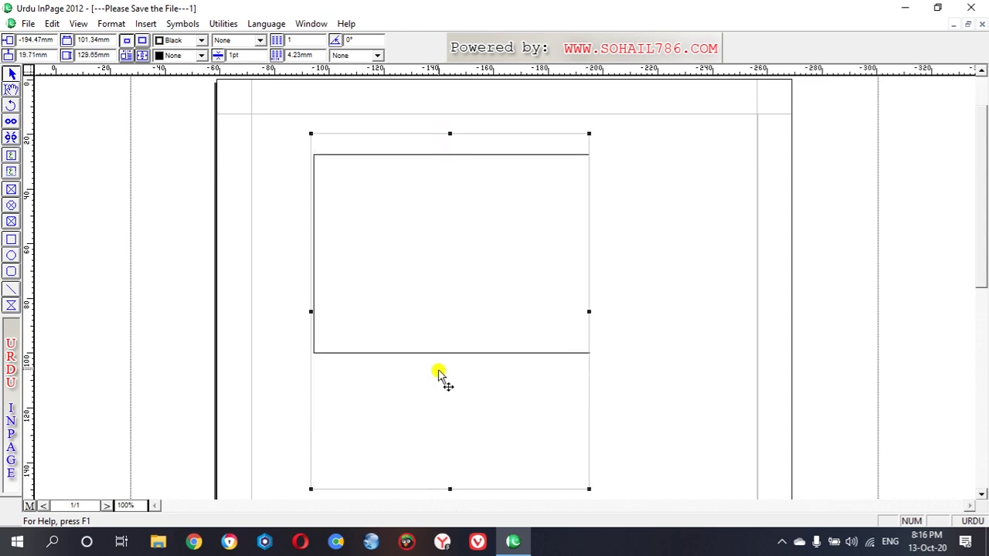
drag(439, 356, 669, 425)
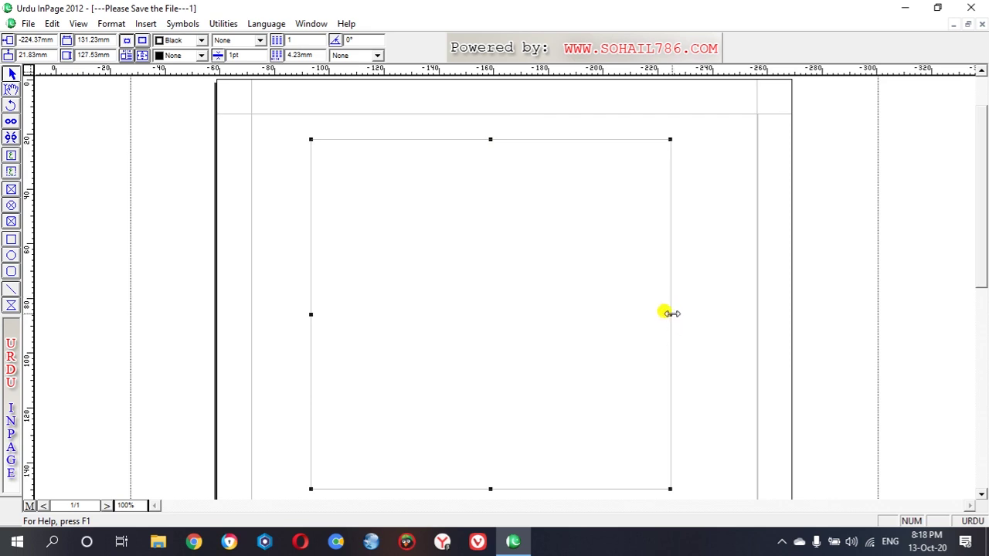
Narrow the text box from its right side and lower its top edge to 97.37 × 94.46 mm.
drag(670, 313, 575, 319)
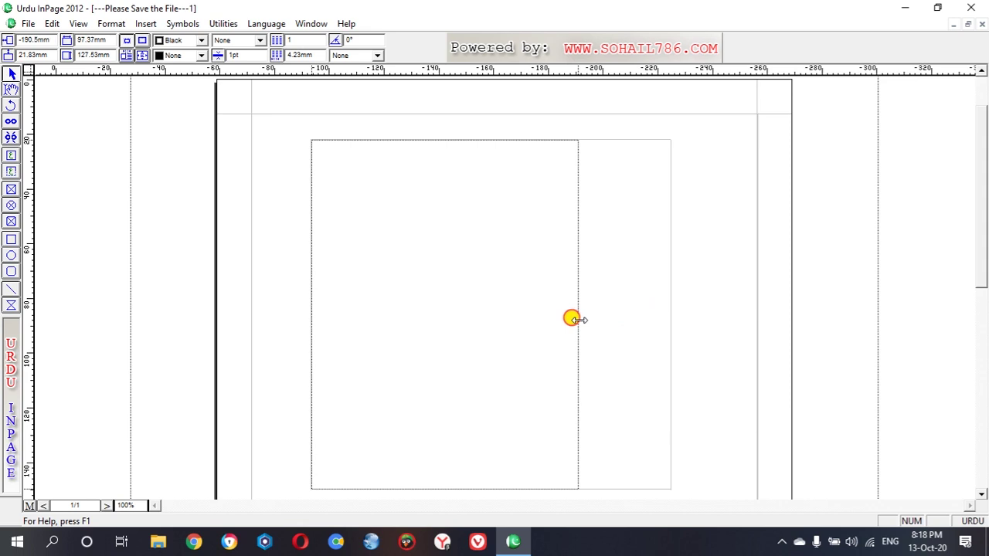
drag(573, 319, 573, 319)
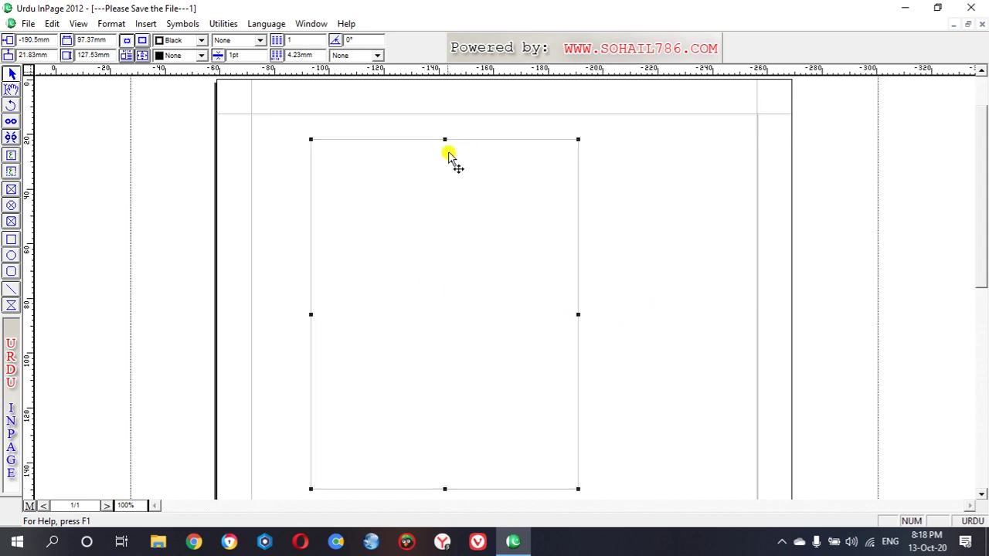
drag(444, 139, 439, 230)
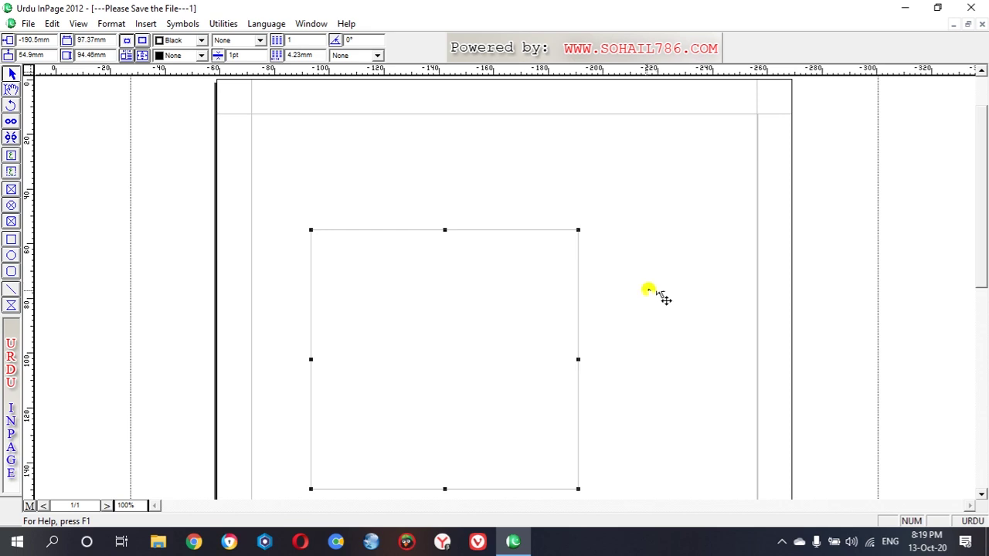
Widen the text box rightward, then shrink it from the top-right corner toward 101.6 × 81.23 mm.
drag(578, 359, 695, 353)
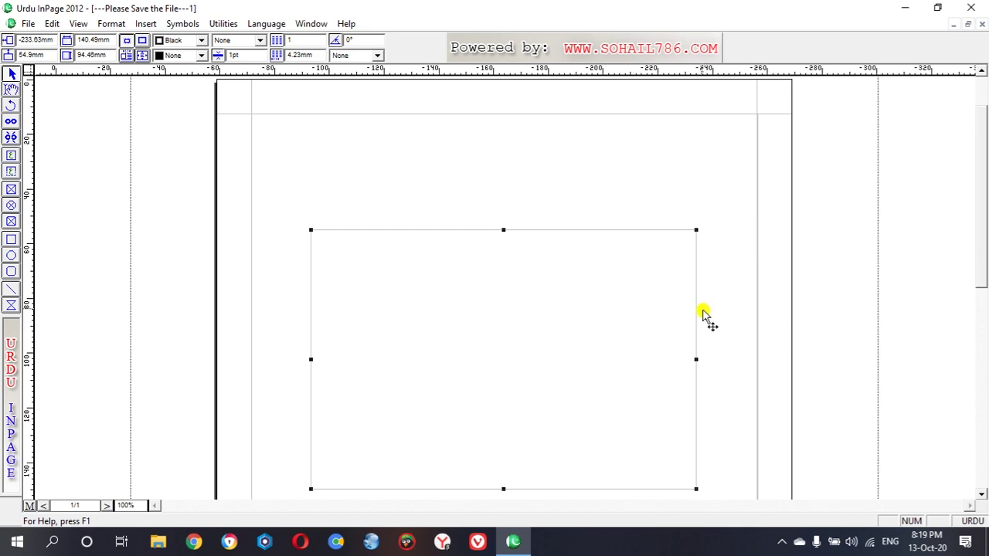
drag(695, 230, 662, 251)
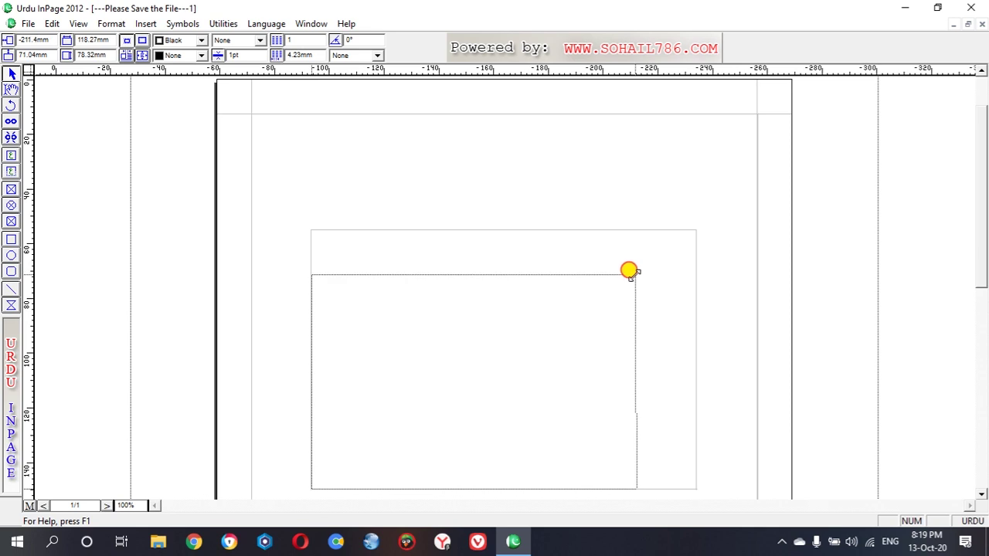
mouse_move(663, 251)
mouse_down()
mouse_move(514, 356)
mouse_move(578, 278)
mouse_move(561, 308)
mouse_move(653, 170)
mouse_move(632, 169)
mouse_move(631, 196)
mouse_move(585, 264)
mouse_up()
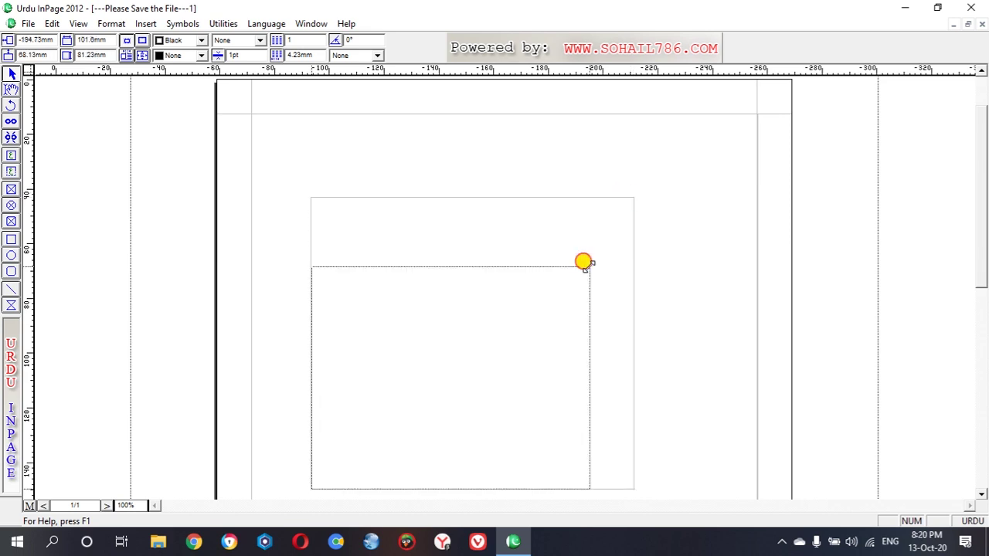
Resize the text box by its corner, top and right edges to about 114.56 × 110.86 mm.
drag(585, 264, 538, 328)
drag(527, 341, 506, 366)
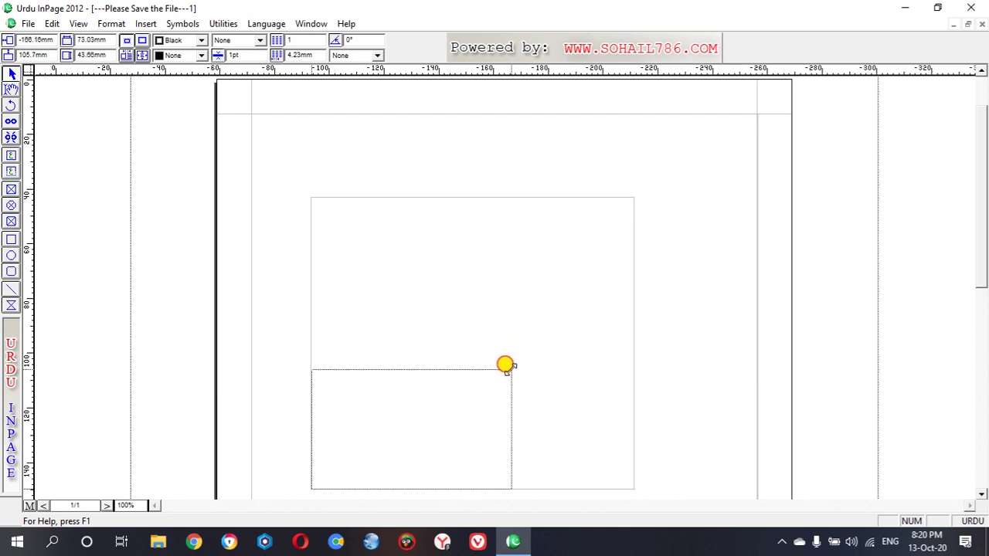
mouse_move(507, 367)
mouse_down()
mouse_move(595, 210)
mouse_move(637, 158)
mouse_move(651, 169)
mouse_up()
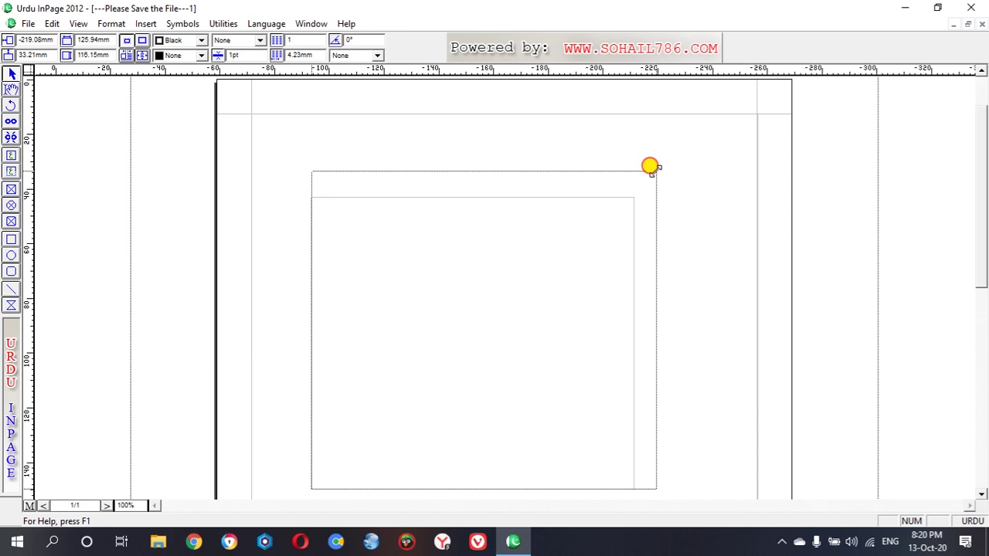
drag(651, 167, 651, 169)
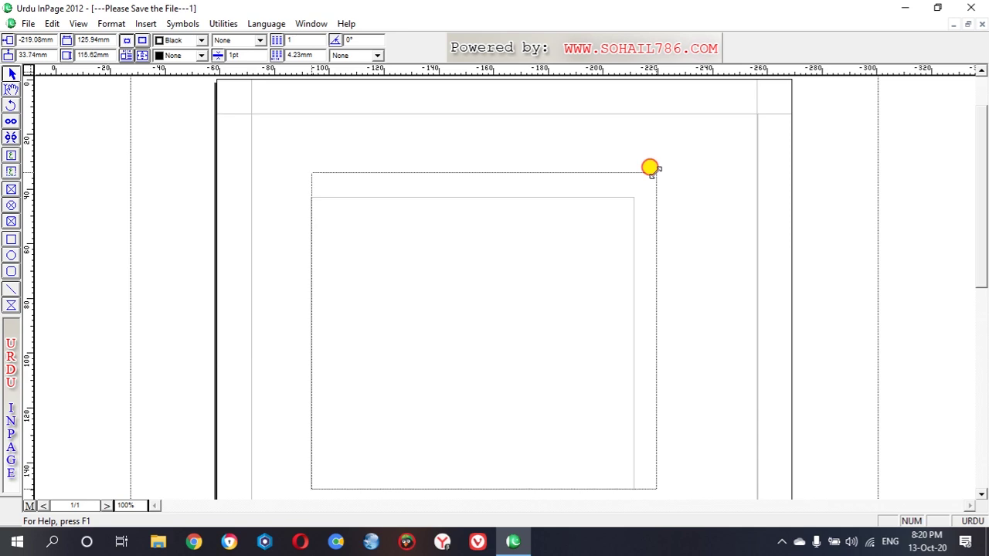
drag(651, 168, 651, 132)
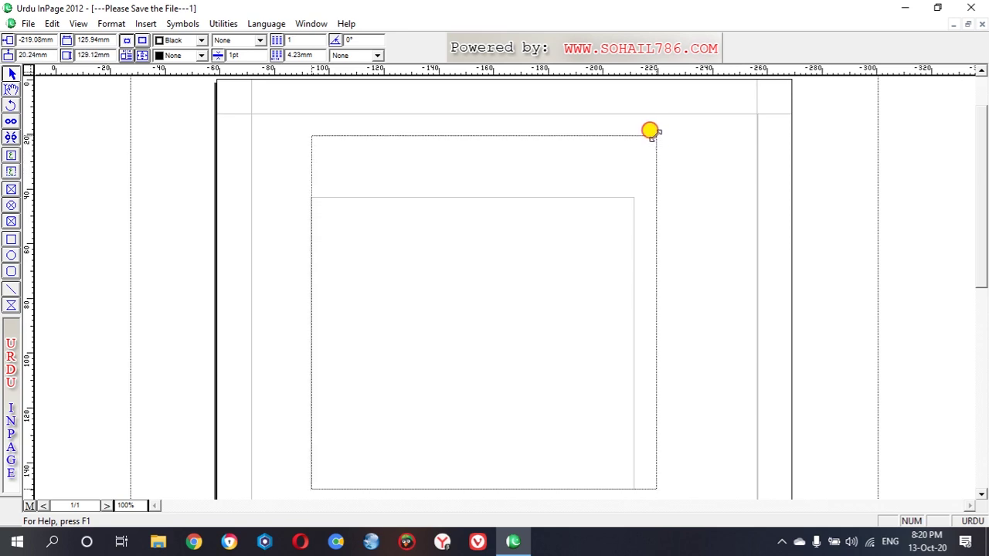
drag(650, 131, 720, 130)
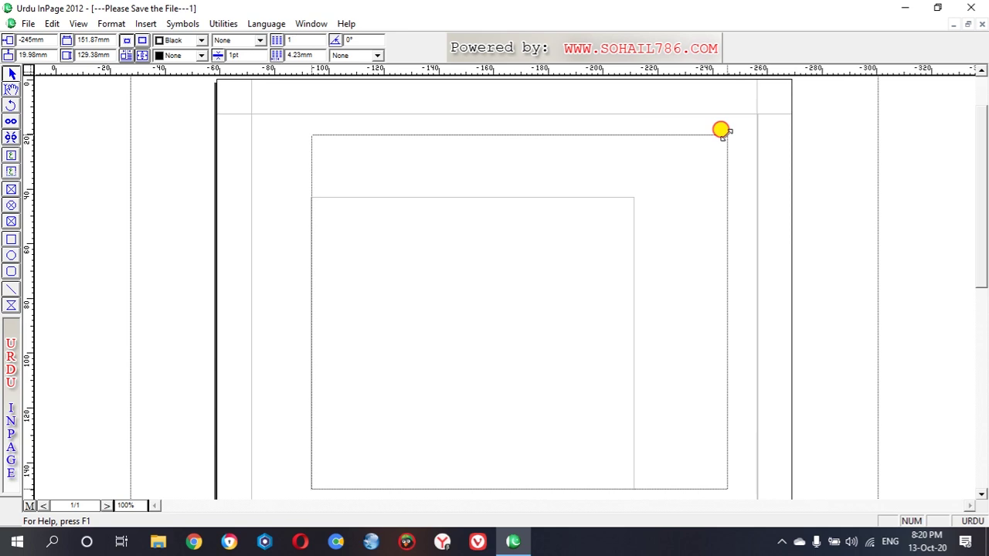
mouse_move(720, 130)
mouse_down()
mouse_move(621, 139)
mouse_move(618, 206)
mouse_move(618, 182)
mouse_up()
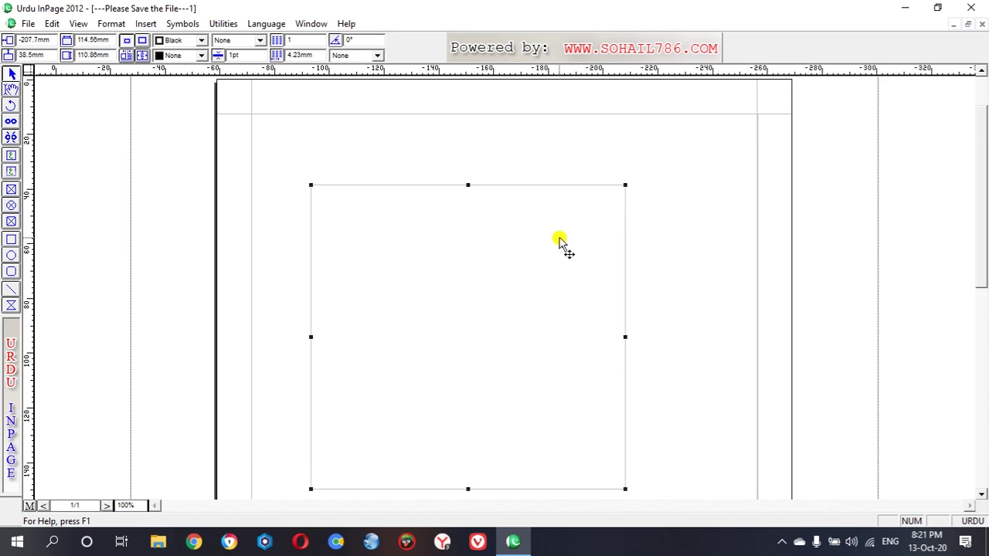
Shrink the frame to 74.08 × 46.57 mm and move it up near the top of the page.
mouse_move(625, 185)
mouse_down()
mouse_move(533, 357)
mouse_move(515, 360)
mouse_up()
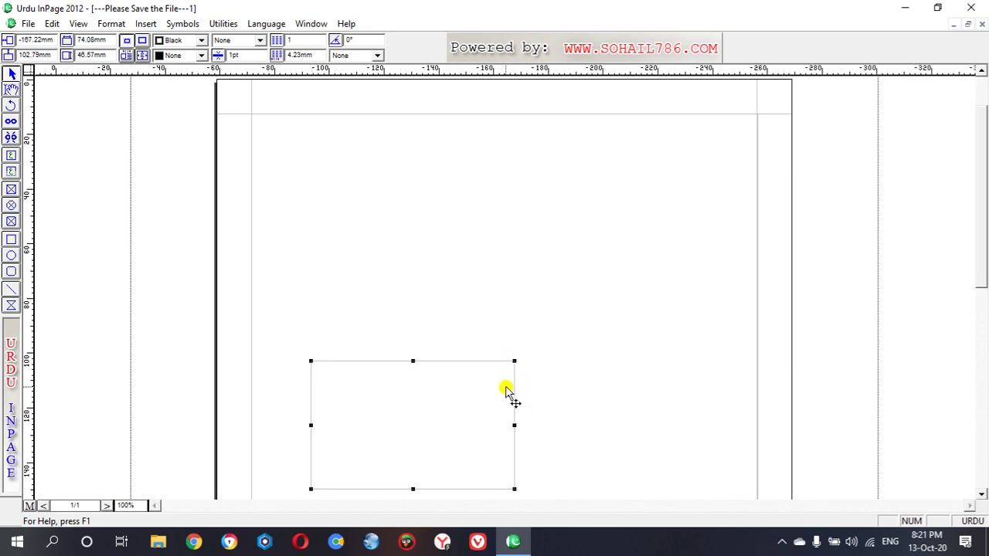
click(394, 430)
mouse_move(394, 430)
mouse_down()
mouse_move(408, 292)
mouse_move(601, 209)
mouse_up()
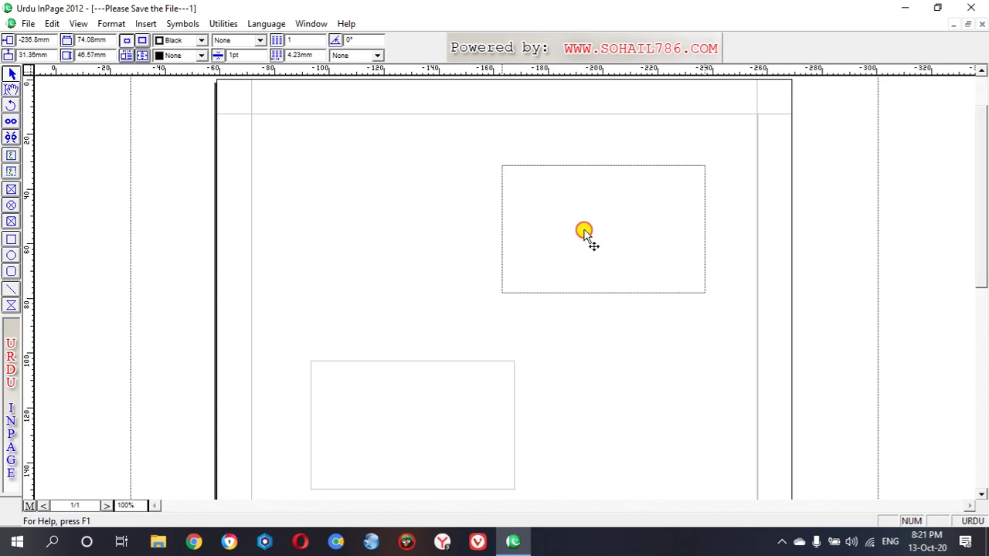
drag(601, 210, 615, 206)
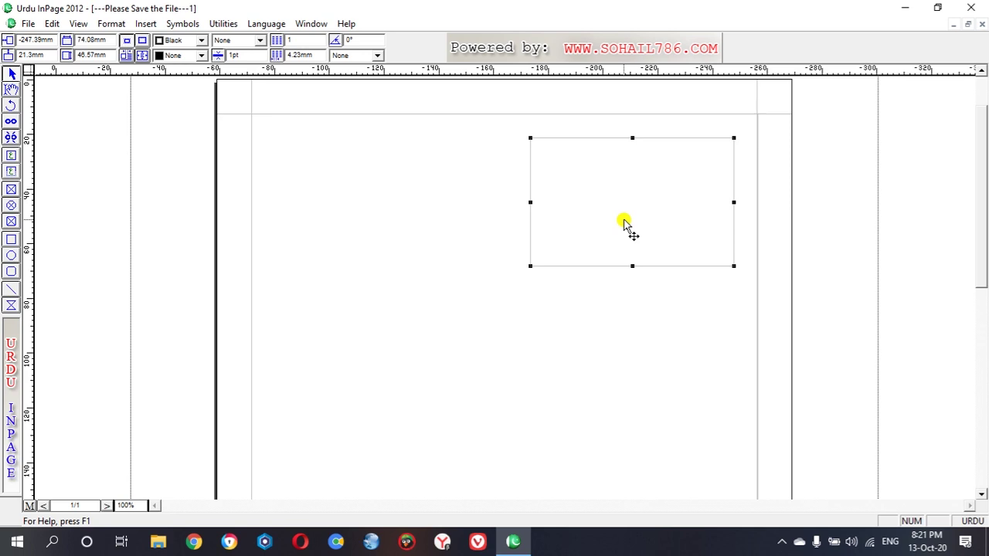
drag(627, 196, 384, 199)
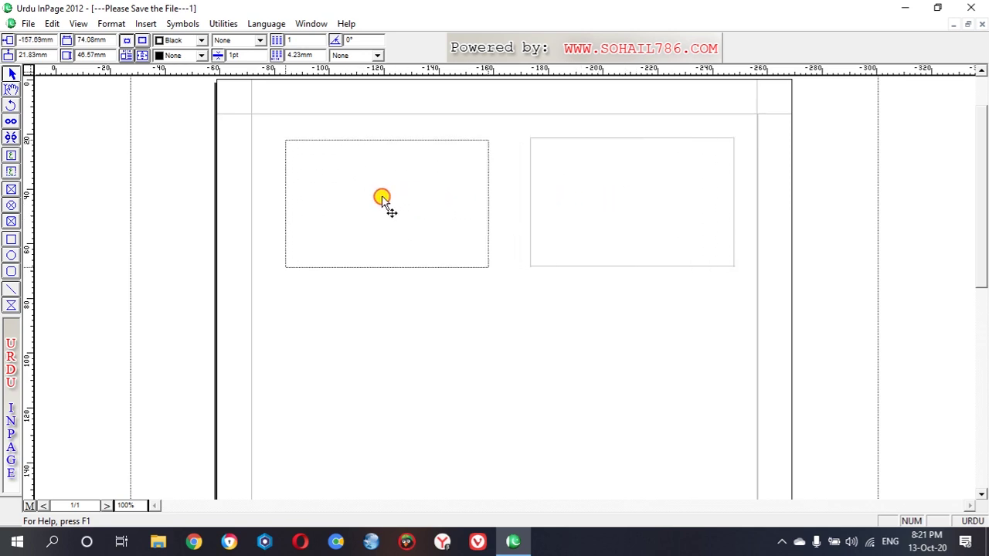
drag(384, 199, 384, 200)
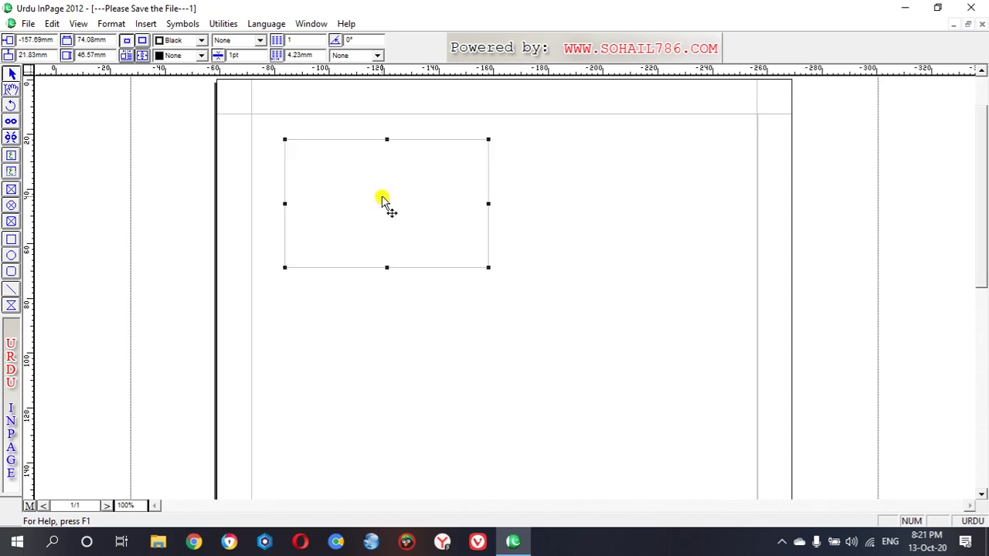
drag(384, 200, 625, 198)
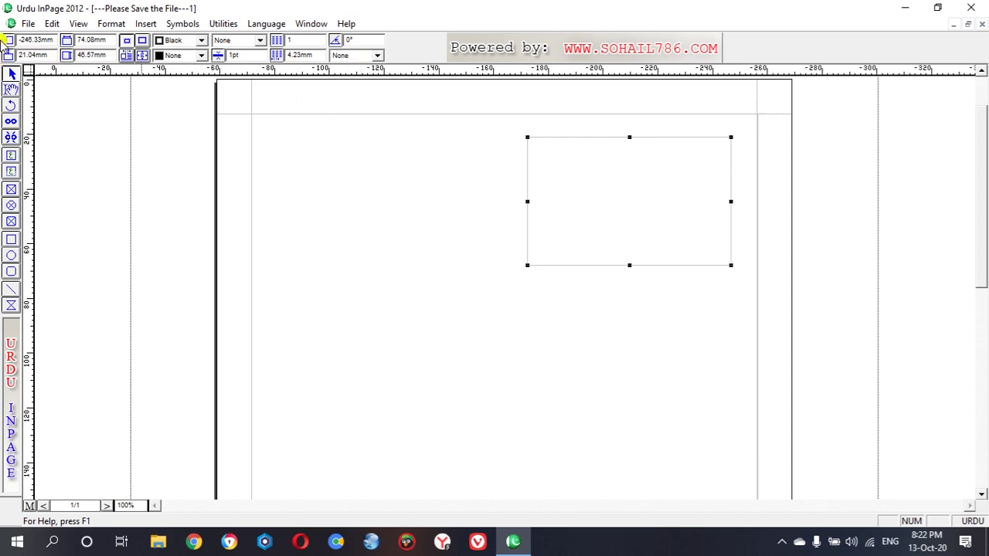
Deselect the small upper-right frame and return to the selection arrow tool.
click(7, 89)
click(8, 89)
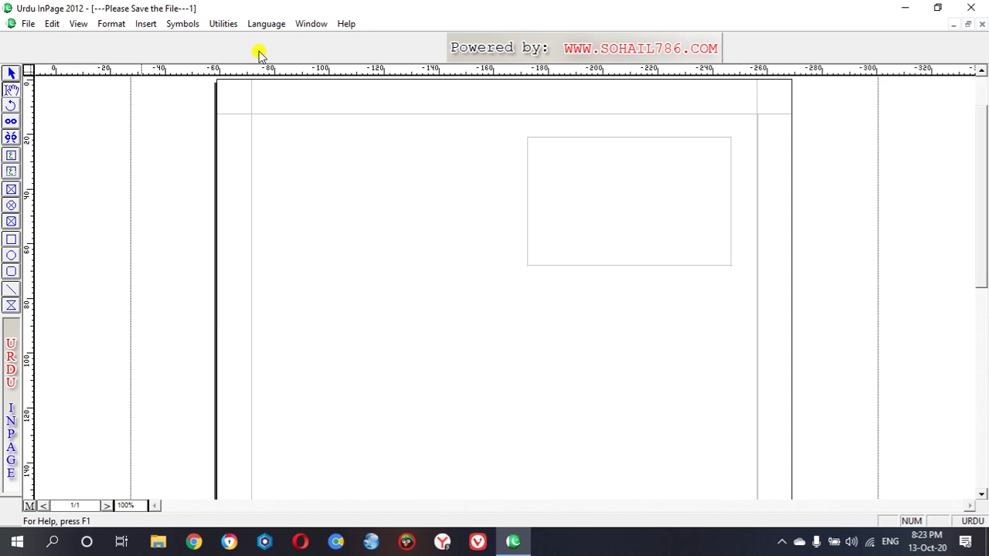
click(9, 74)
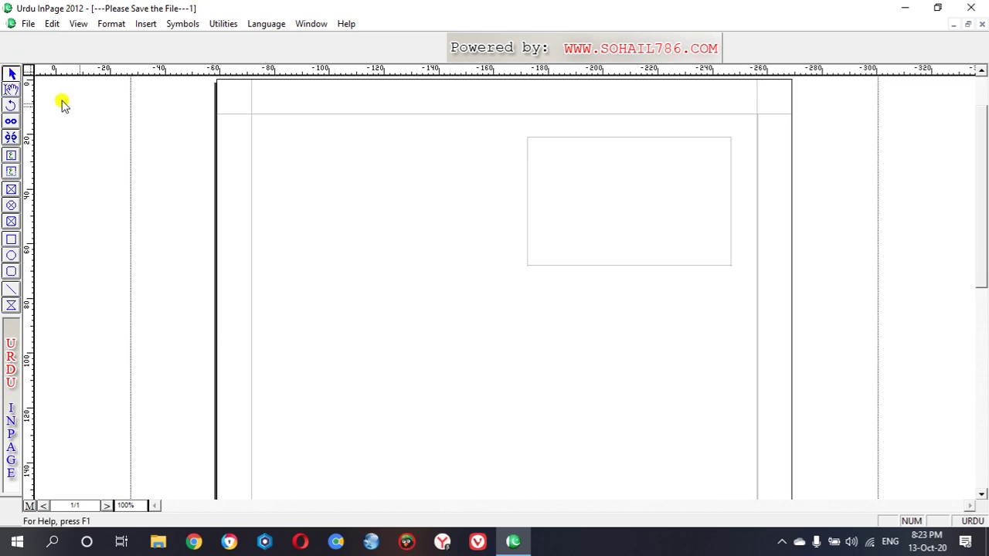
click(555, 167)
click(475, 355)
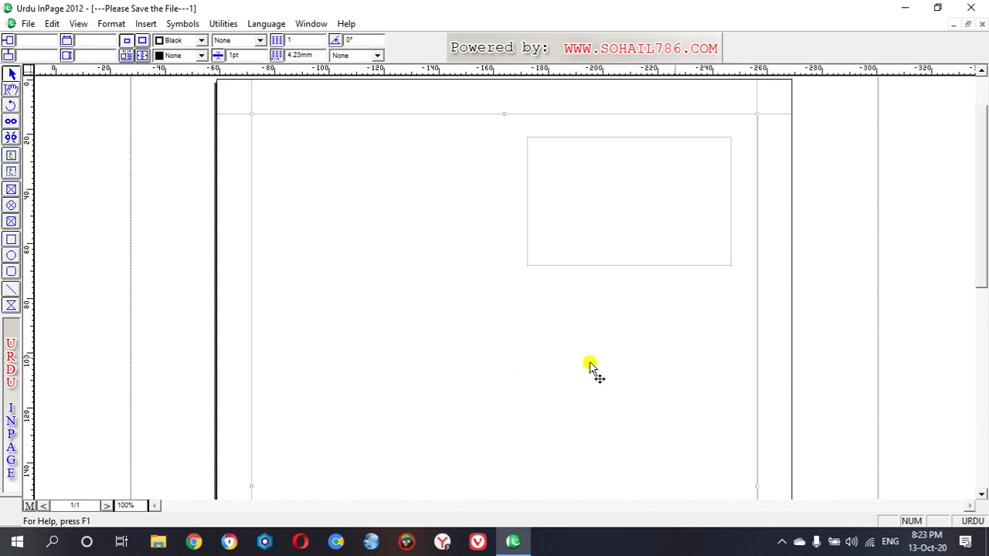
click(647, 192)
click(393, 251)
click(666, 194)
click(500, 218)
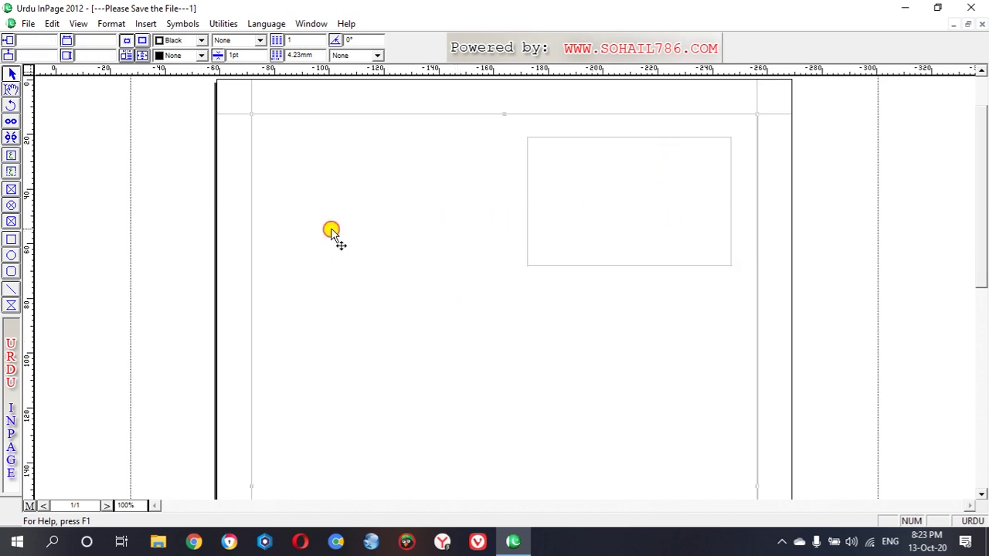
click(591, 139)
click(617, 334)
click(595, 180)
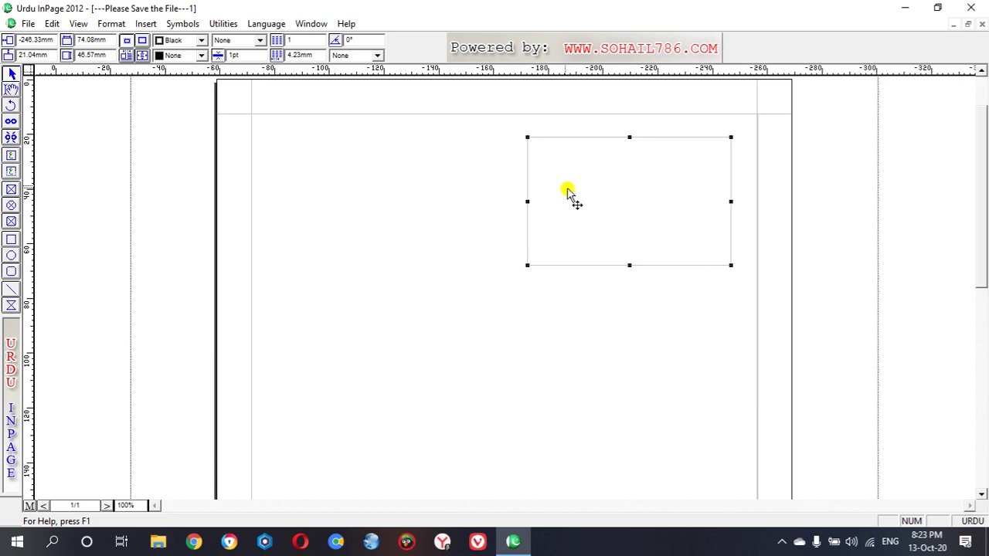
click(371, 325)
click(610, 203)
click(376, 216)
click(562, 201)
click(9, 83)
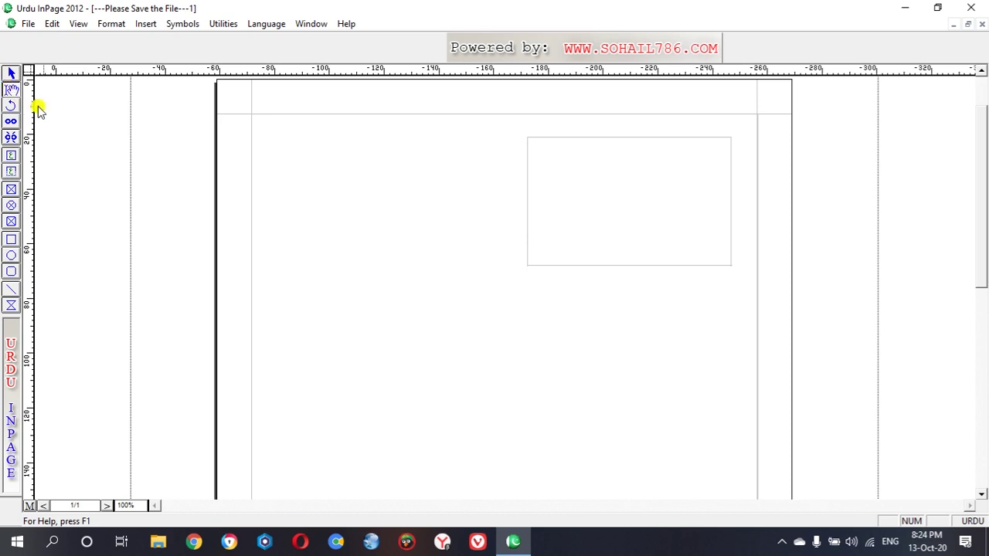
click(375, 160)
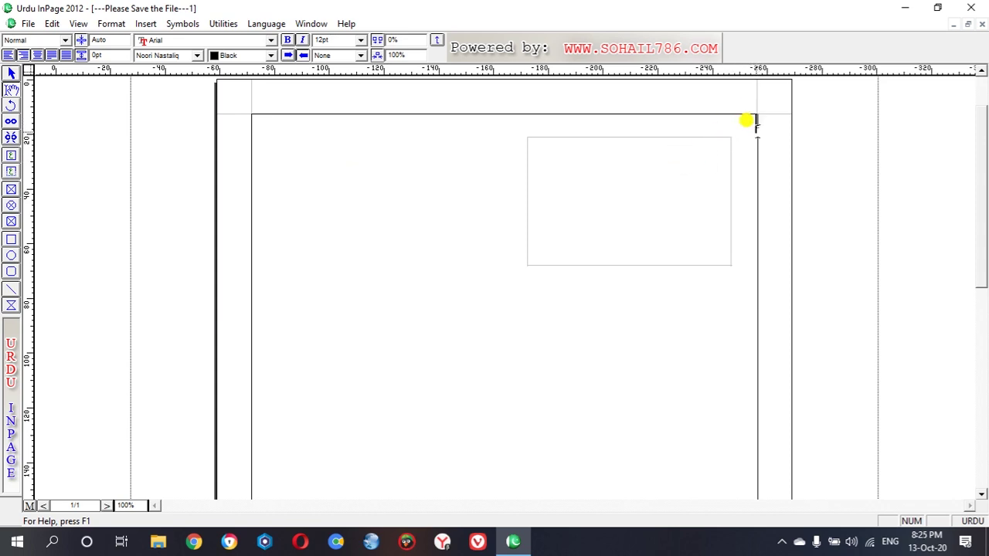
click(705, 157)
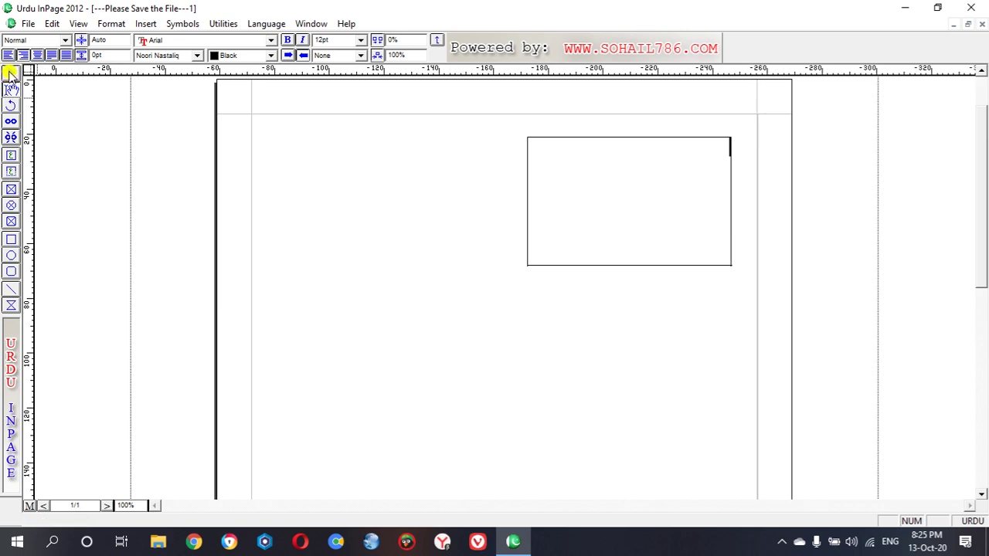
click(9, 73)
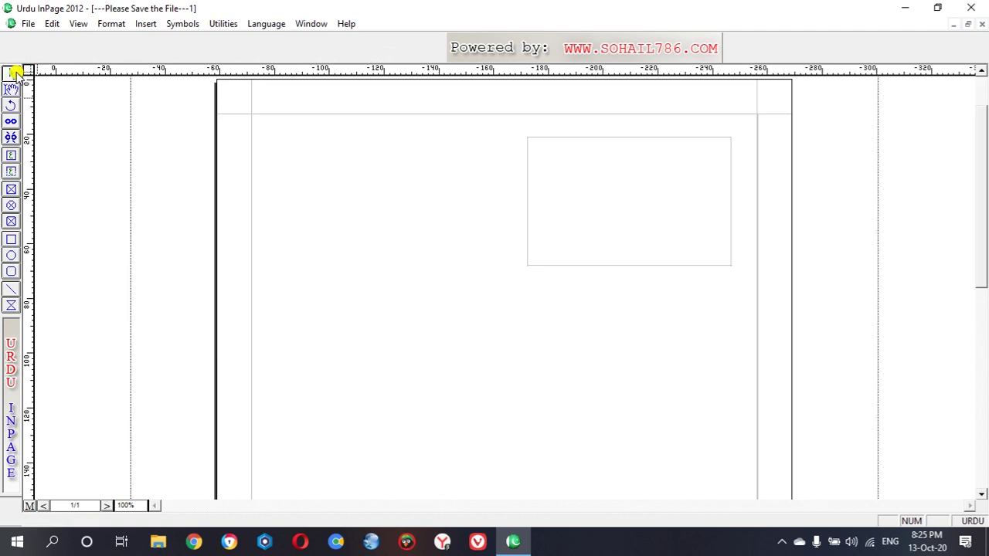
click(15, 73)
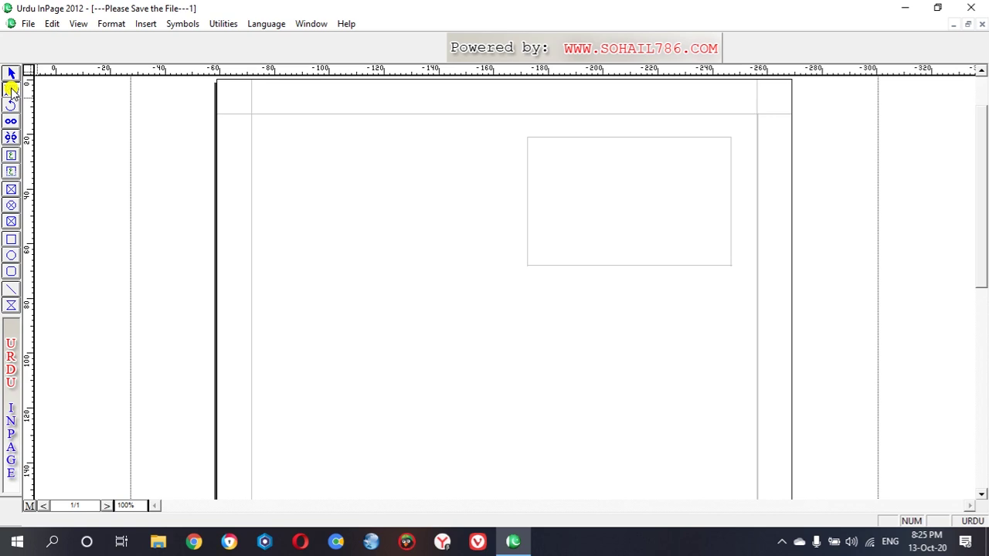
Paste the Urdu academy name line into the small upper-right frame.
click(11, 90)
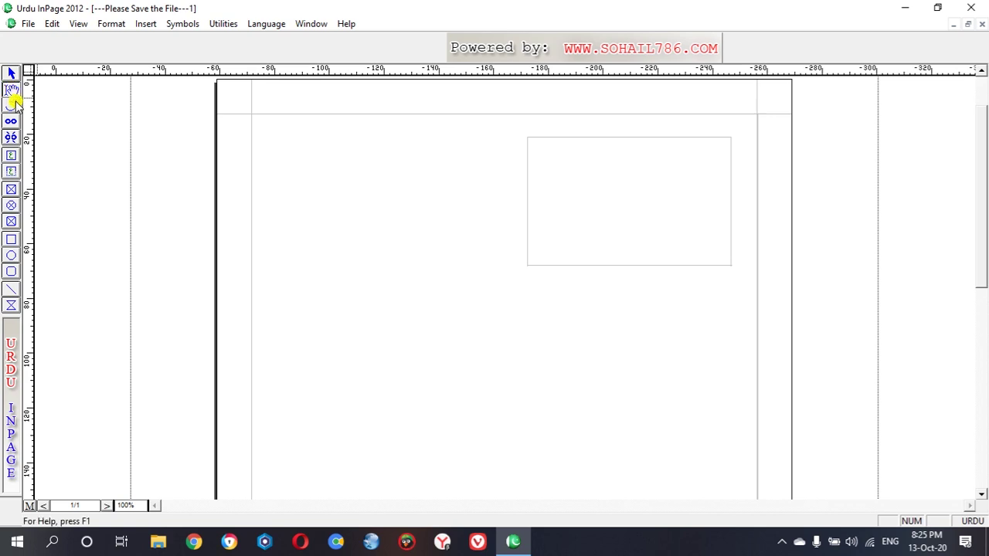
click(659, 167)
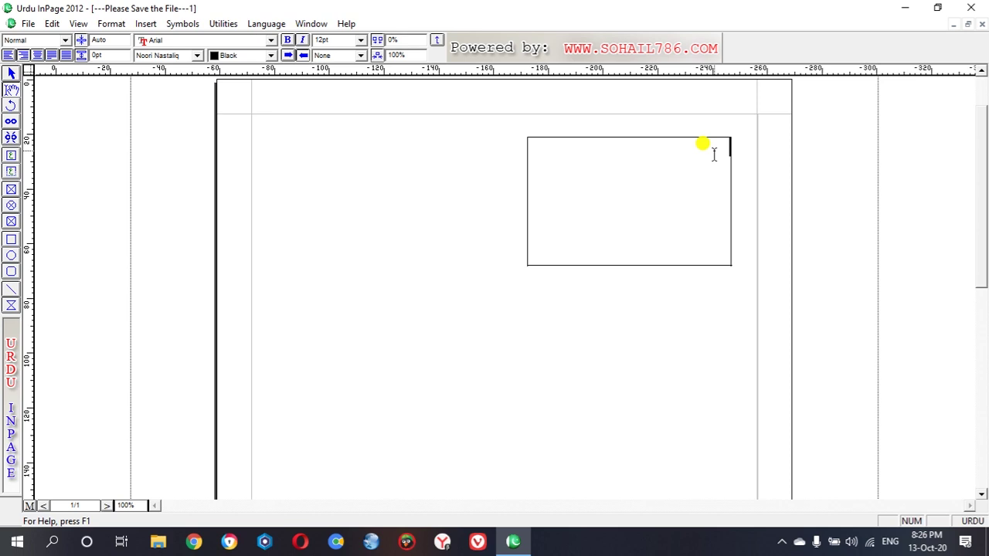
key(ctrl+v)
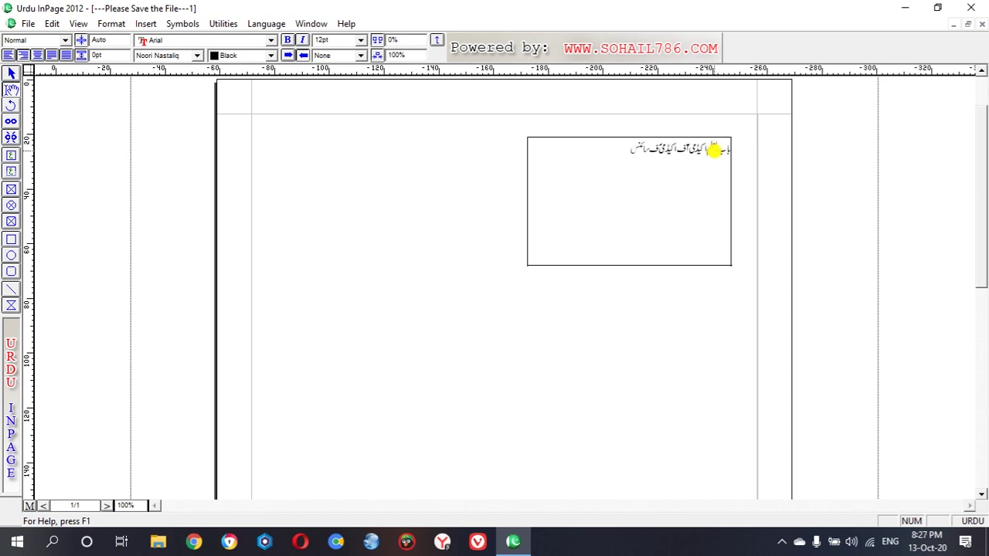
Set the Urdu line to 24pt and append 'اینڈ کامرس' at its end.
drag(629, 148, 730, 144)
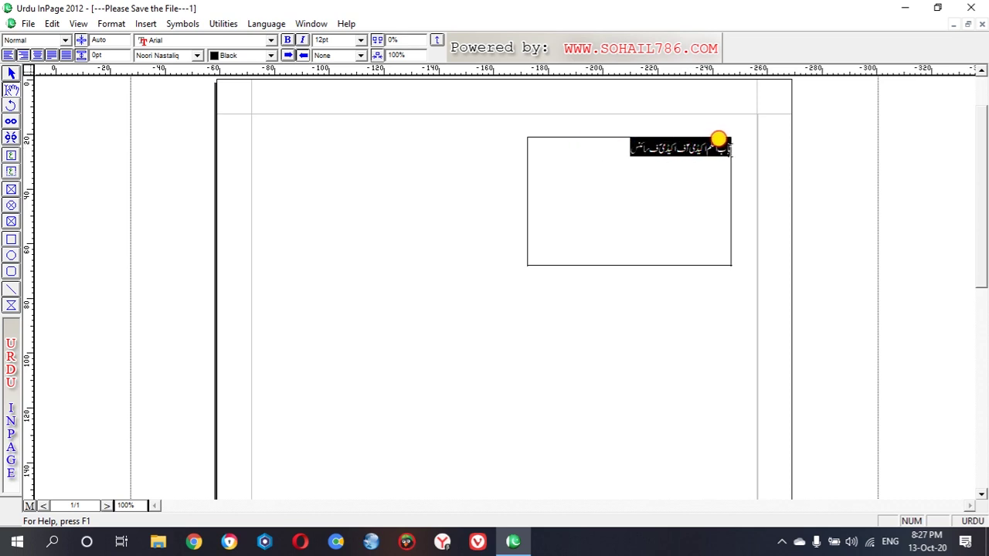
click(360, 39)
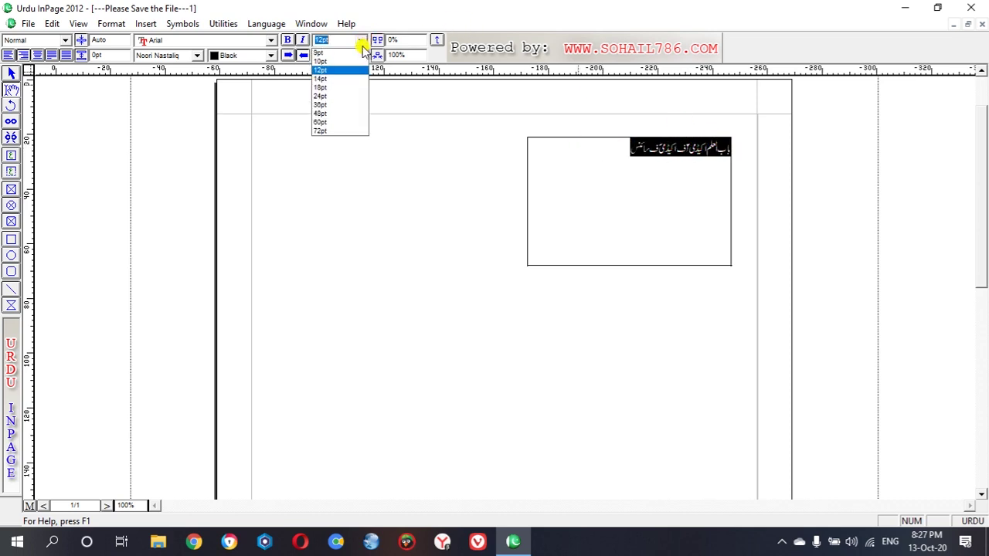
click(345, 95)
click(585, 208)
text(اینڈ کامرس)
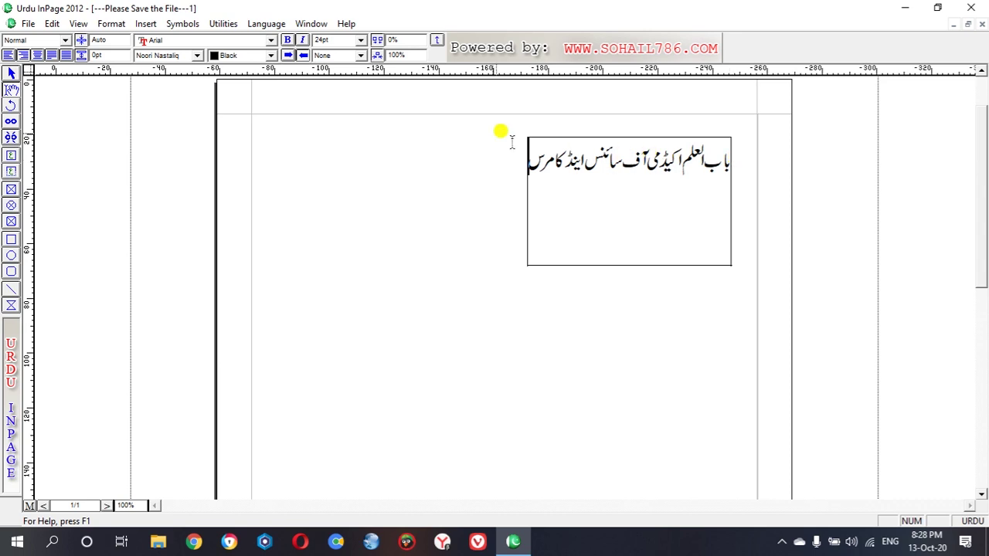
click(10, 109)
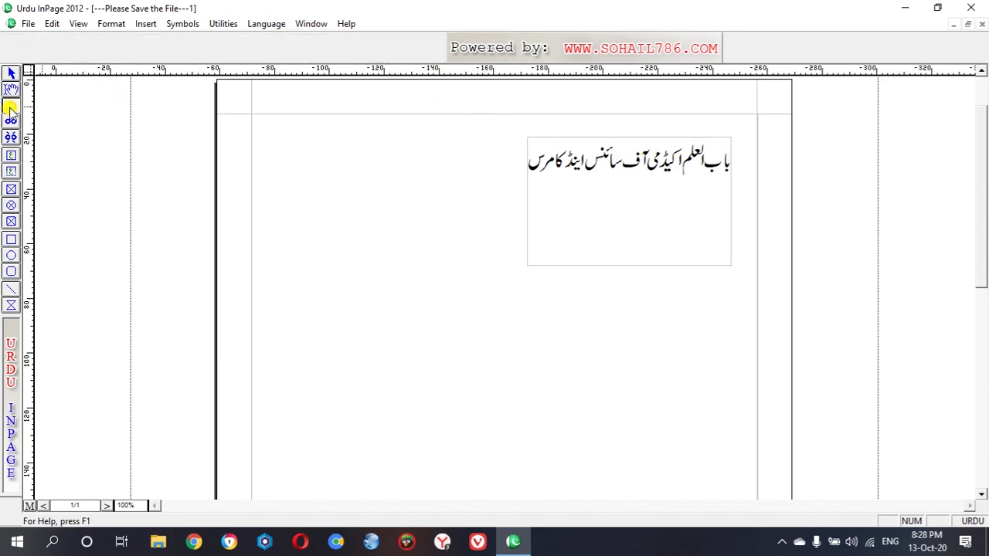
click(14, 75)
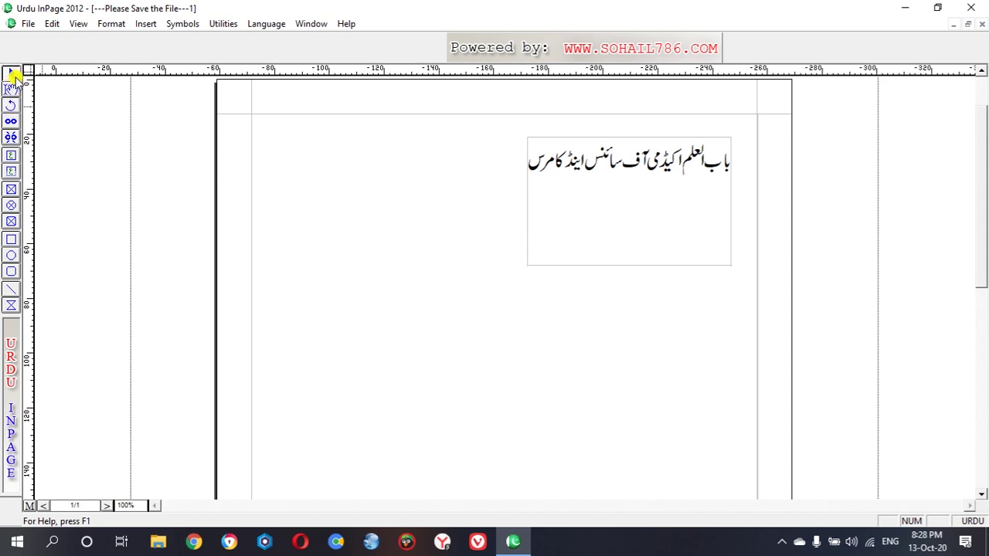
click(13, 75)
click(11, 72)
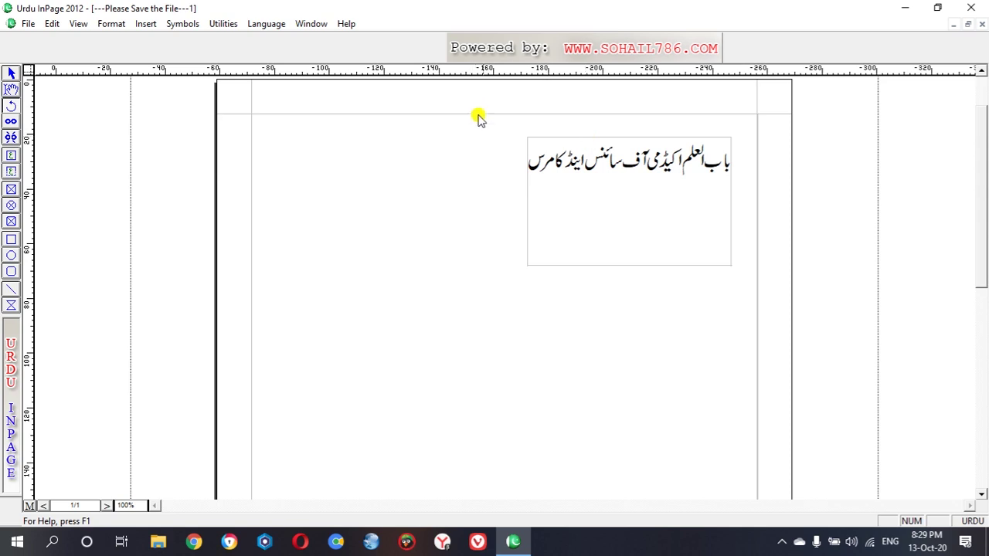
click(12, 75)
Tilt the academy-name text frame by about 4.9° with the Rotate tool.
click(547, 139)
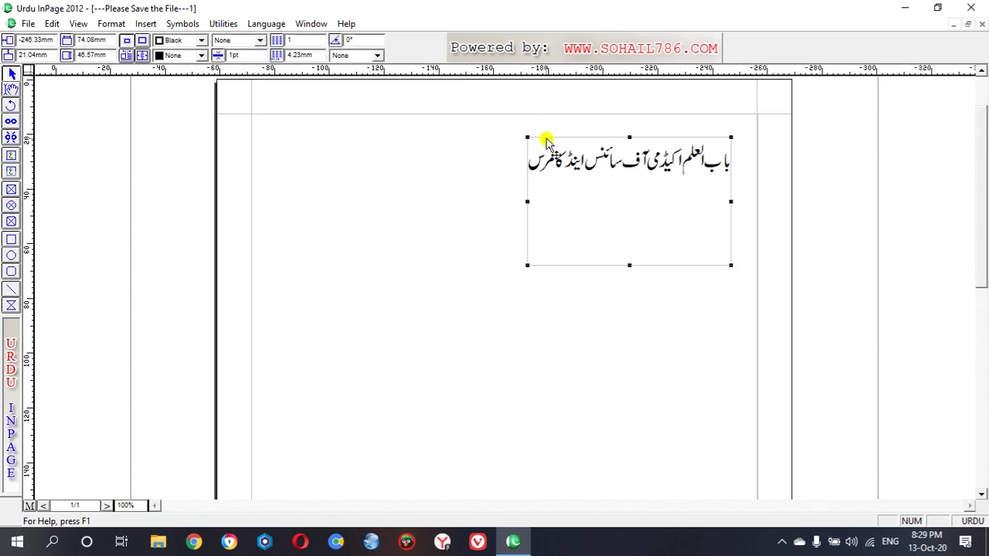
click(11, 105)
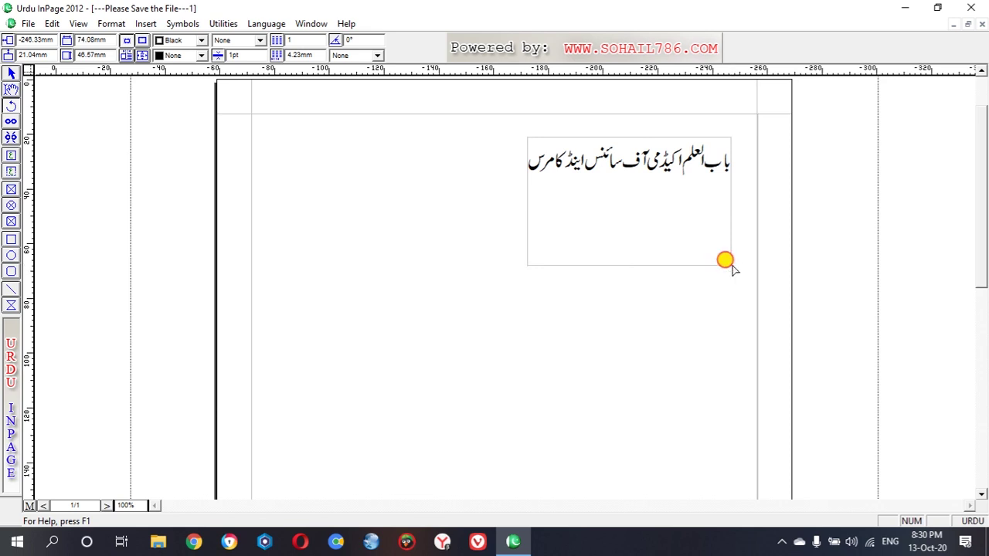
mouse_move(732, 264)
mouse_down()
mouse_move(720, 284)
mouse_move(623, 278)
mouse_move(616, 190)
mouse_move(756, 220)
mouse_move(759, 245)
mouse_move(740, 254)
mouse_up()
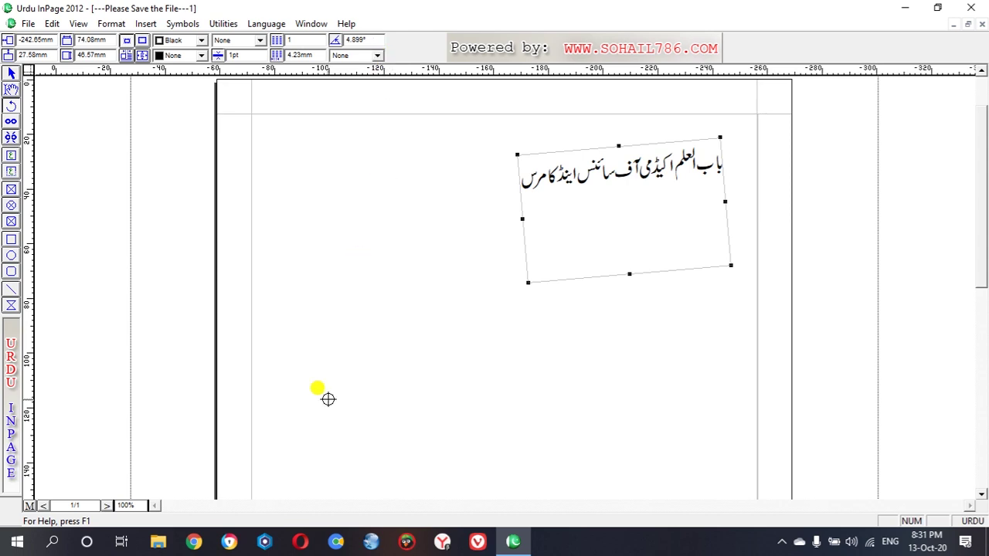
Set the frame's rotation angle to 45° and move it lower and to the left.
drag(360, 38, 340, 31)
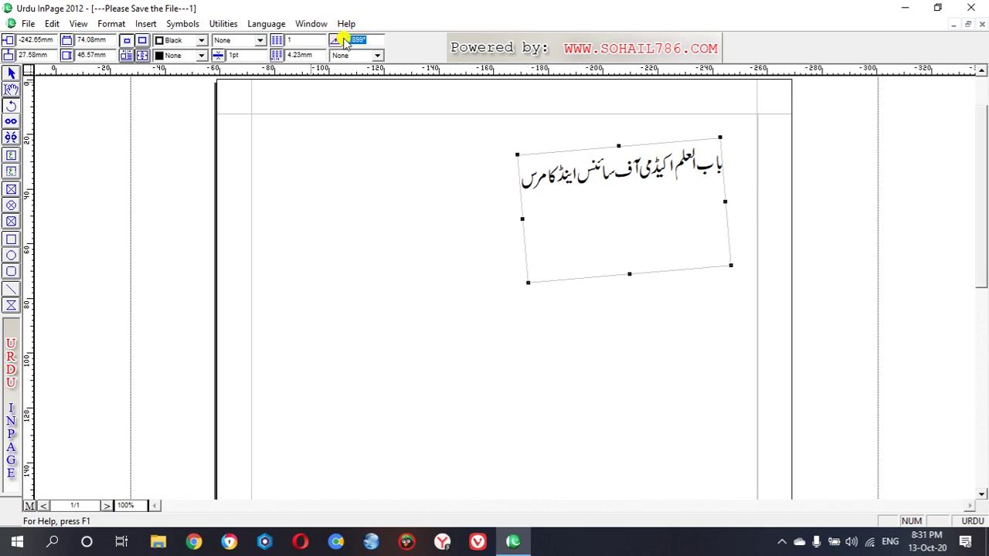
key(BackSpace)
text(5)
key(Return)
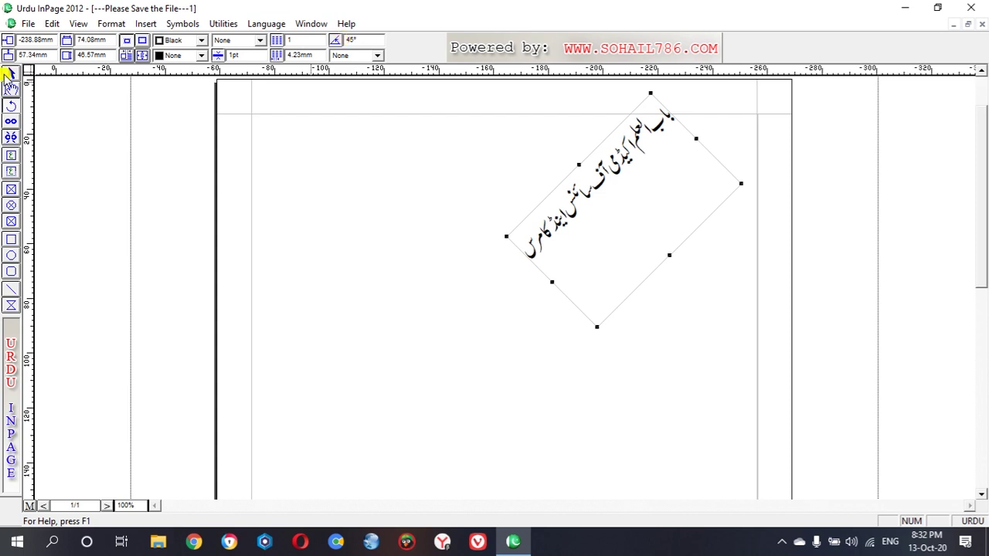
drag(587, 158, 523, 210)
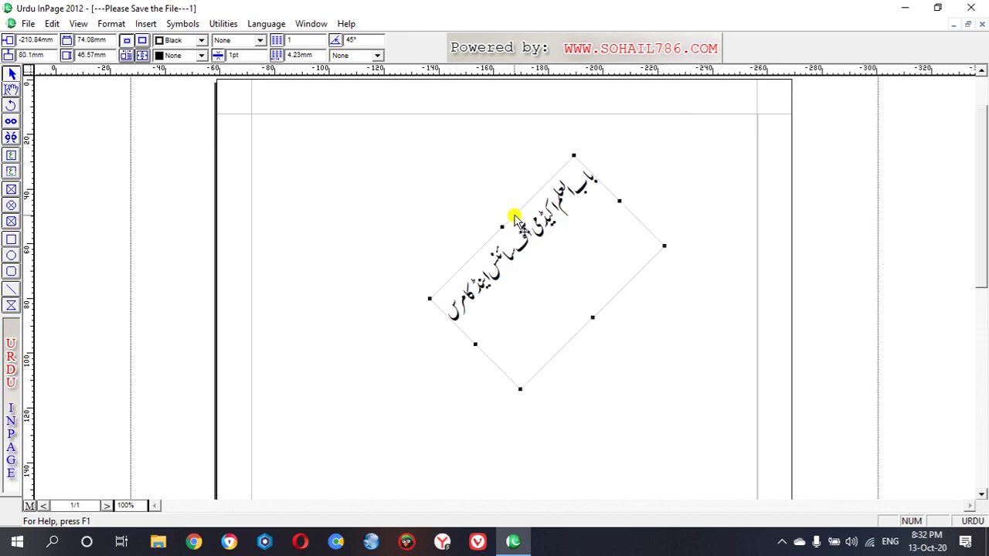
Enlarge the 45° frame to 90.92×63.4 mm and shift it further left on the page.
drag(514, 215, 602, 184)
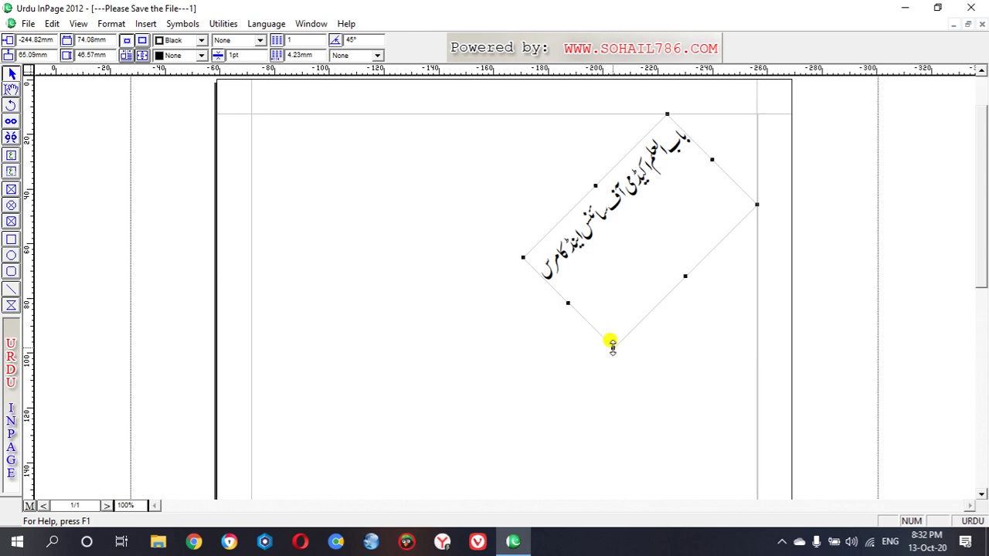
drag(611, 343, 612, 413)
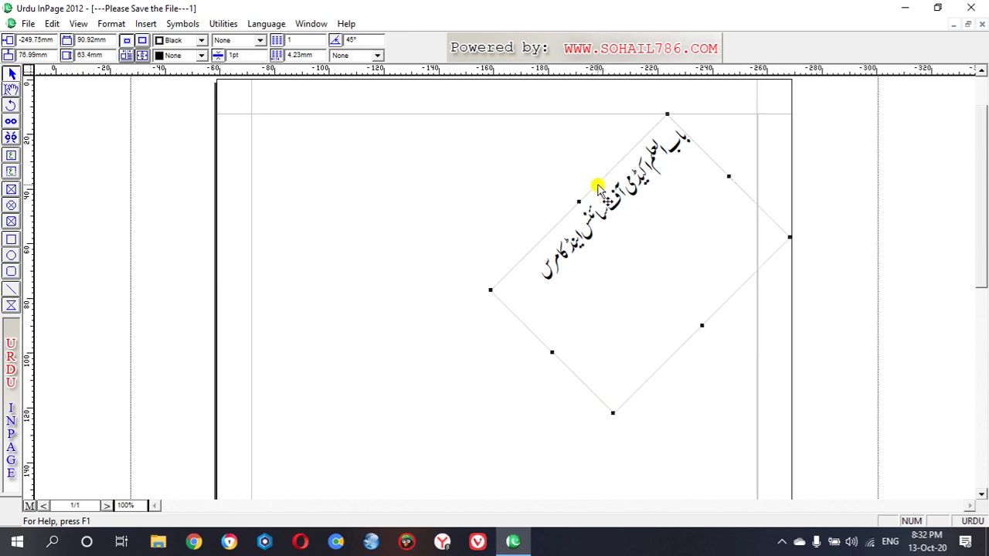
drag(609, 212, 487, 241)
drag(487, 241, 462, 242)
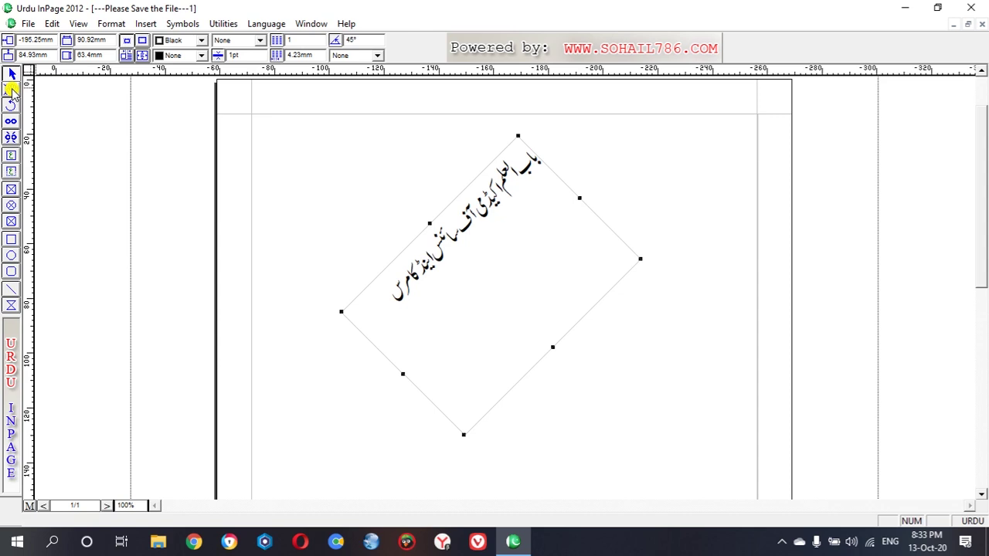
Add فیصل آباد after the academy name in the rotated frame, then reselect the frame.
double_click(395, 306)
text(، فیصل آباد)
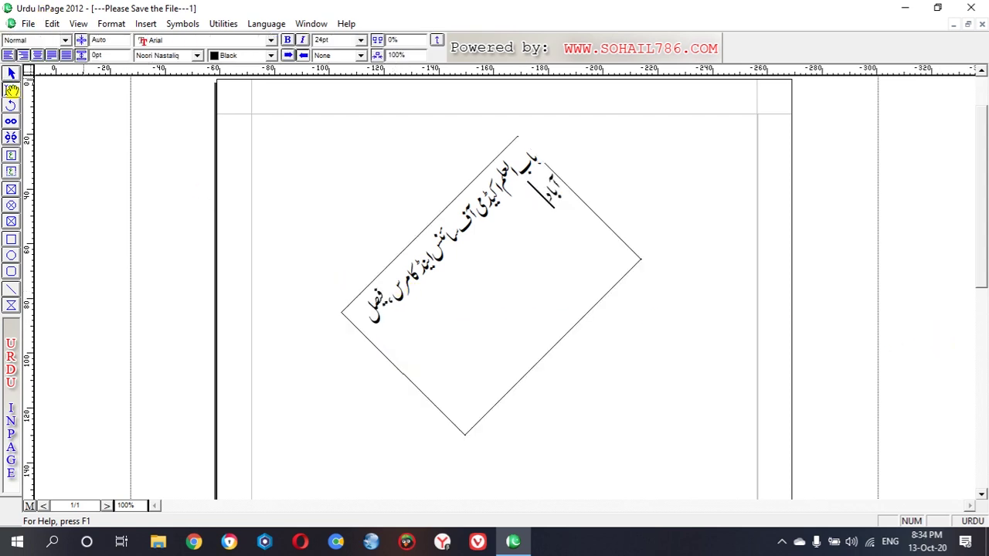
click(10, 99)
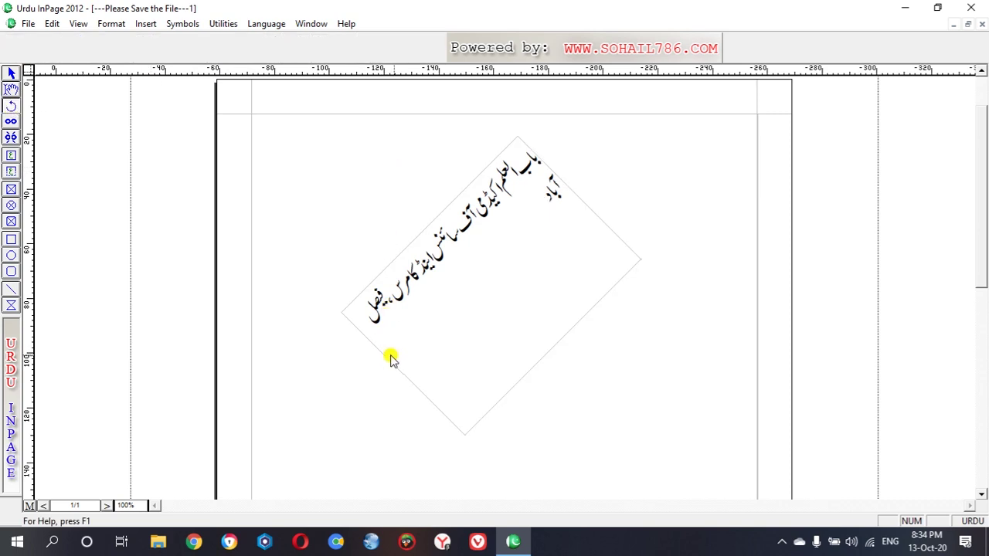
click(11, 74)
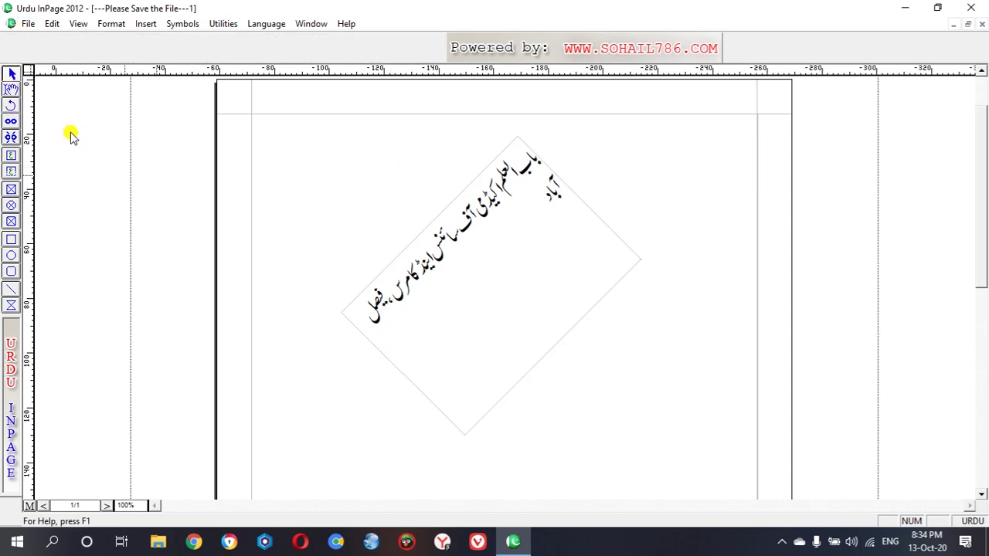
click(374, 326)
click(10, 105)
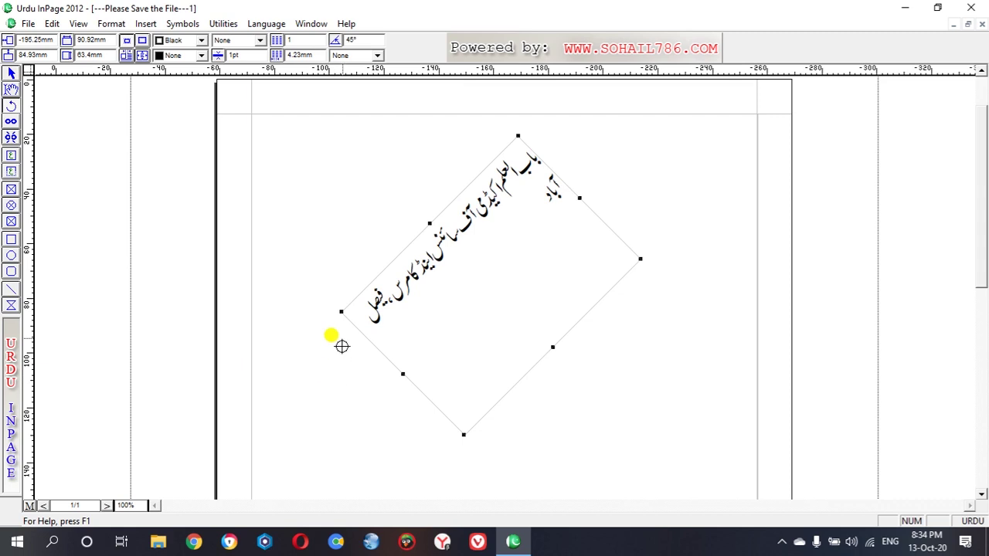
Rotate the frame back to nearly horizontal, about 0.283°, lower on the page.
drag(329, 336, 309, 402)
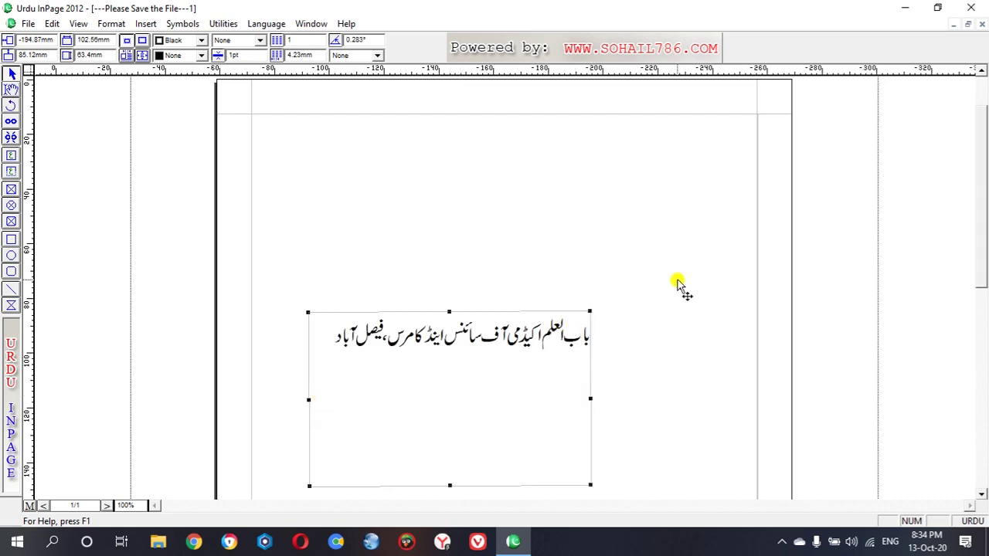